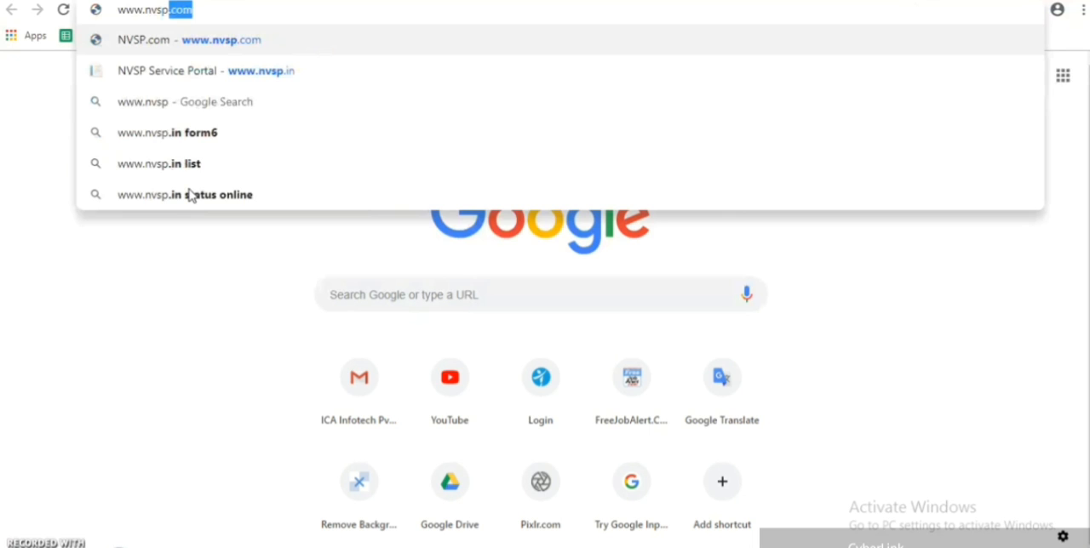
pyautogui.write('n')
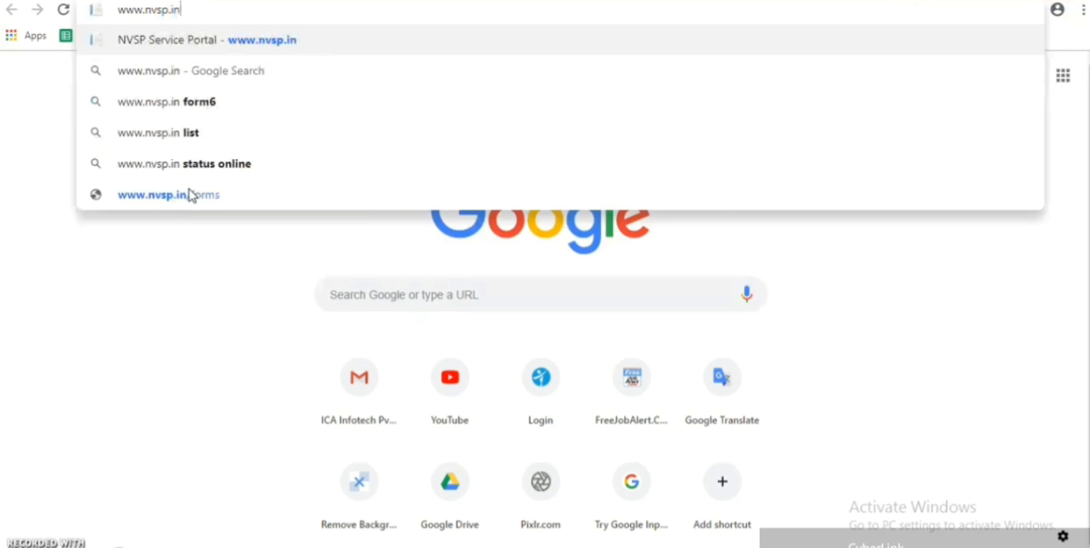
pyautogui.press('Return')
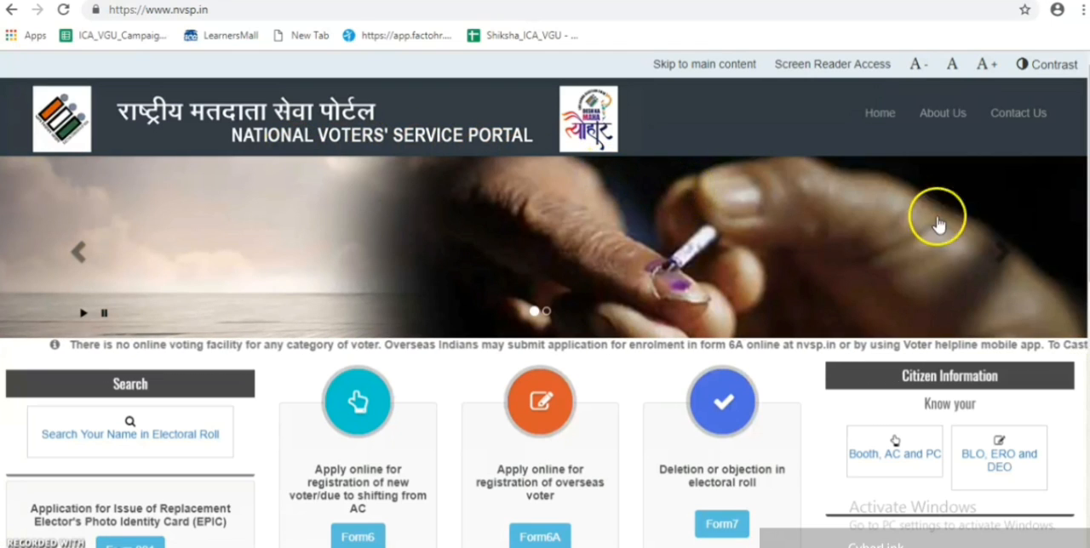
pyautogui.scroll(-2, 1083, 183)
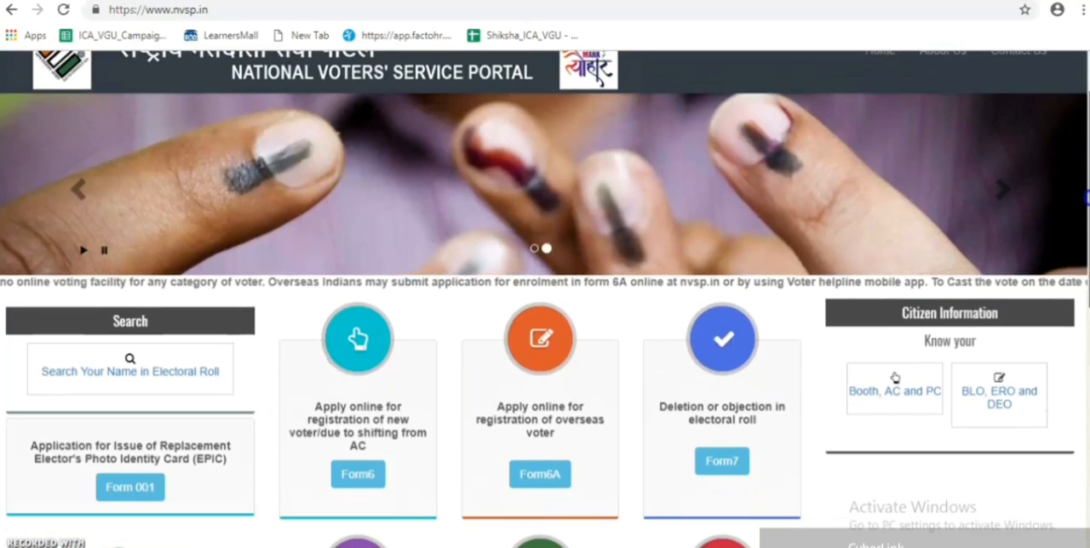
pyautogui.scroll(-3, 1083, 196)
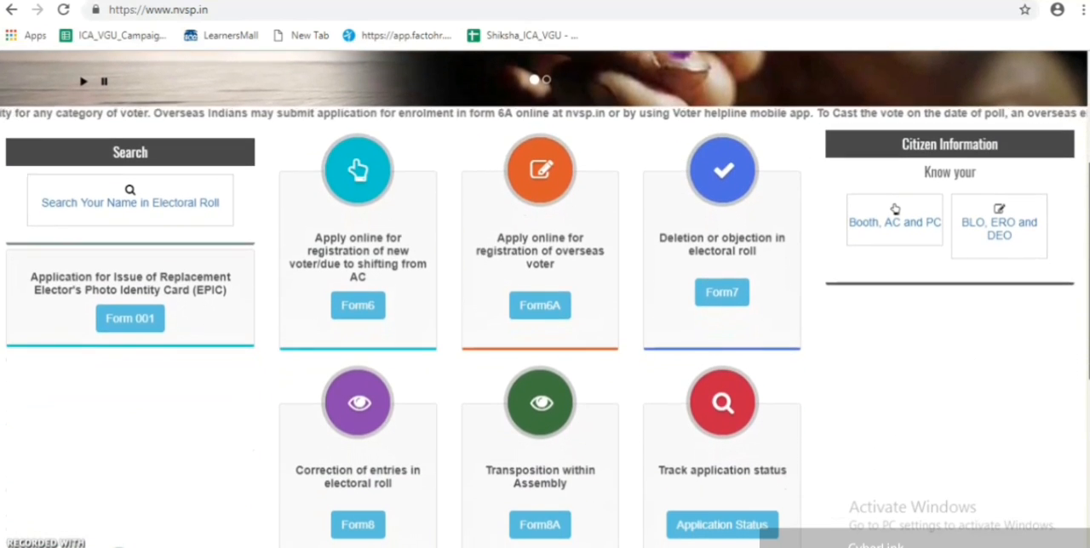
pyautogui.scroll(-1, 1083, 256)
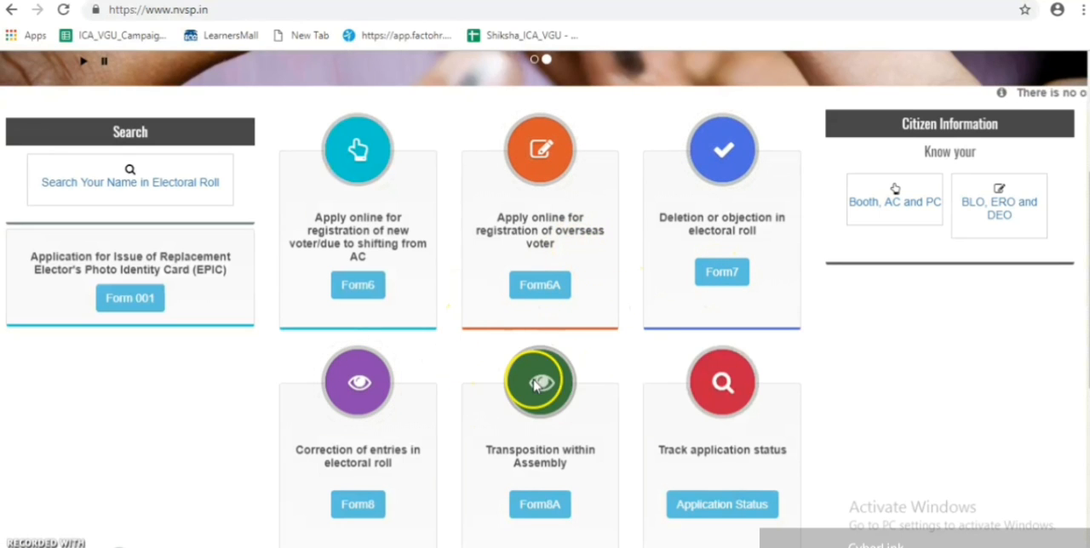
pyautogui.click(356, 291)
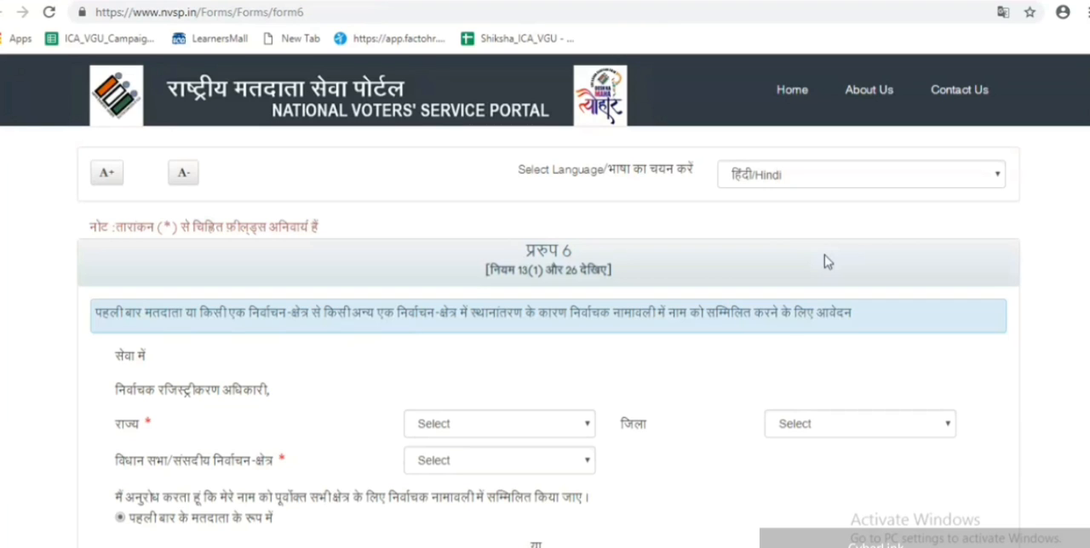
# - Switch the Form 6 language to English
pyautogui.click(997, 180)
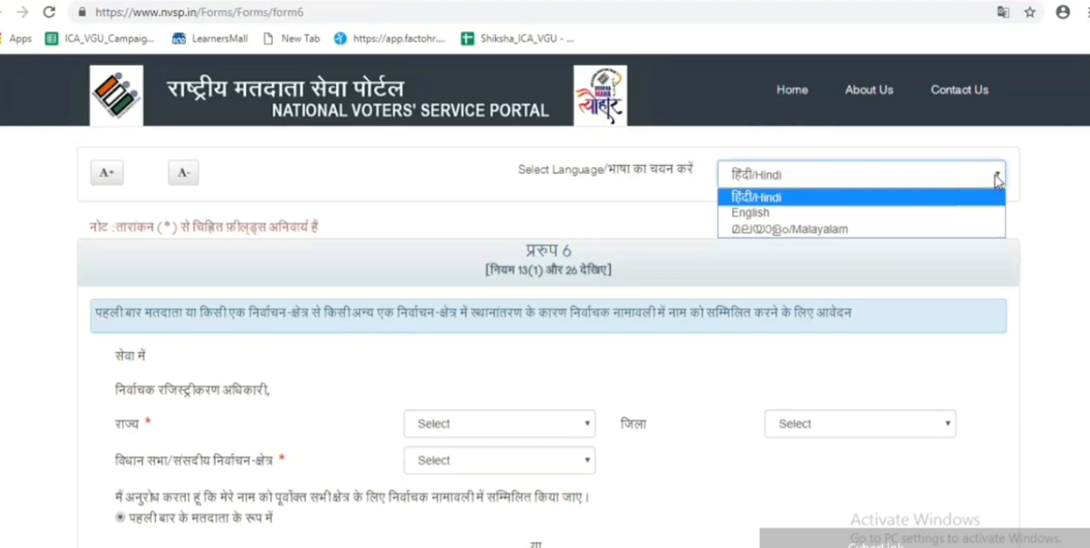
pyautogui.click(948, 213)
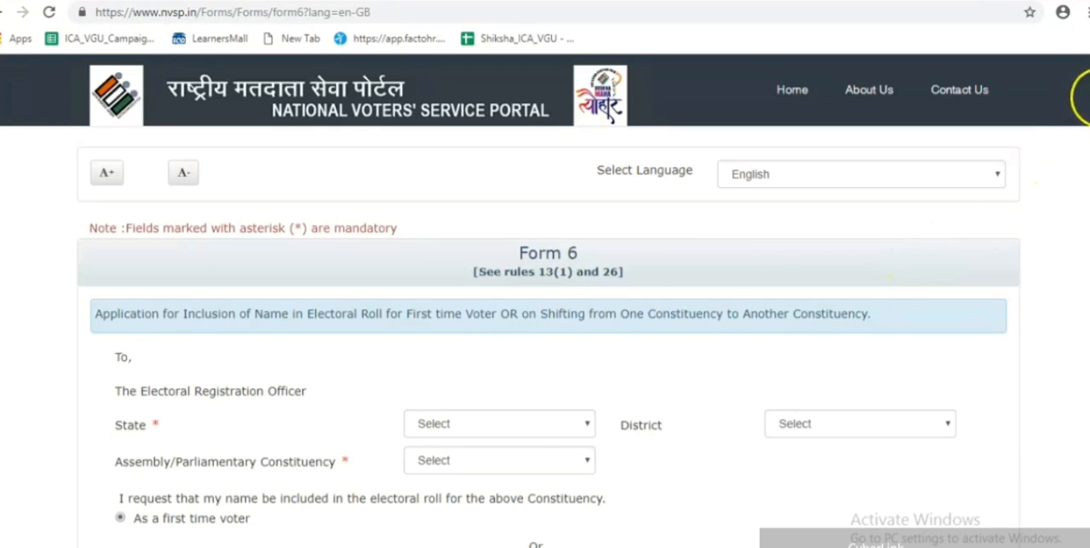
# - Set the state to Rajasthan and the district to Jaipur for the Electoral Registration Officer
pyautogui.scroll(-1, 1087, 109)
pyautogui.scroll(-1, 545, 300)
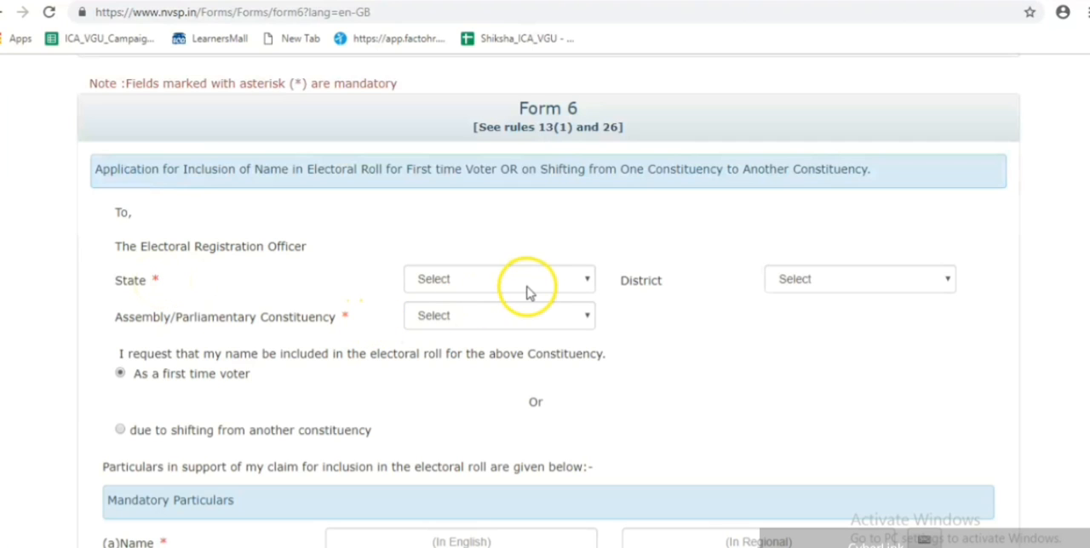
pyautogui.click(584, 281)
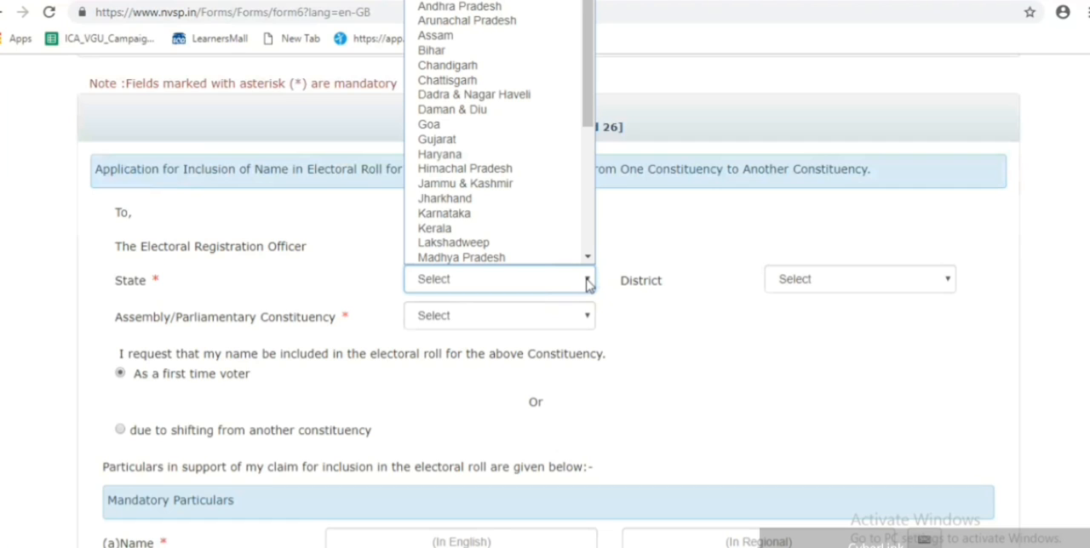
pyautogui.press('r')
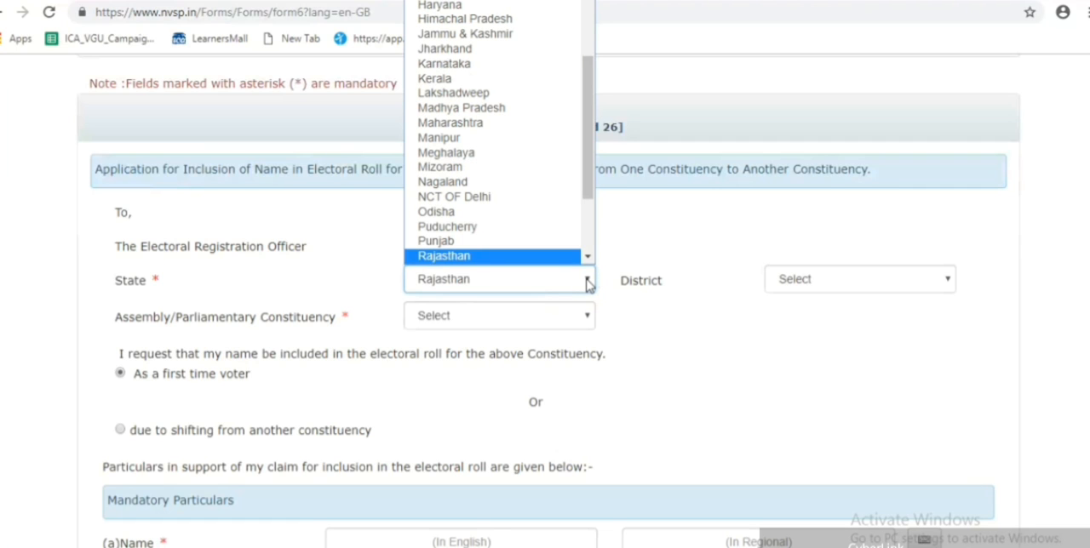
pyautogui.click(587, 283)
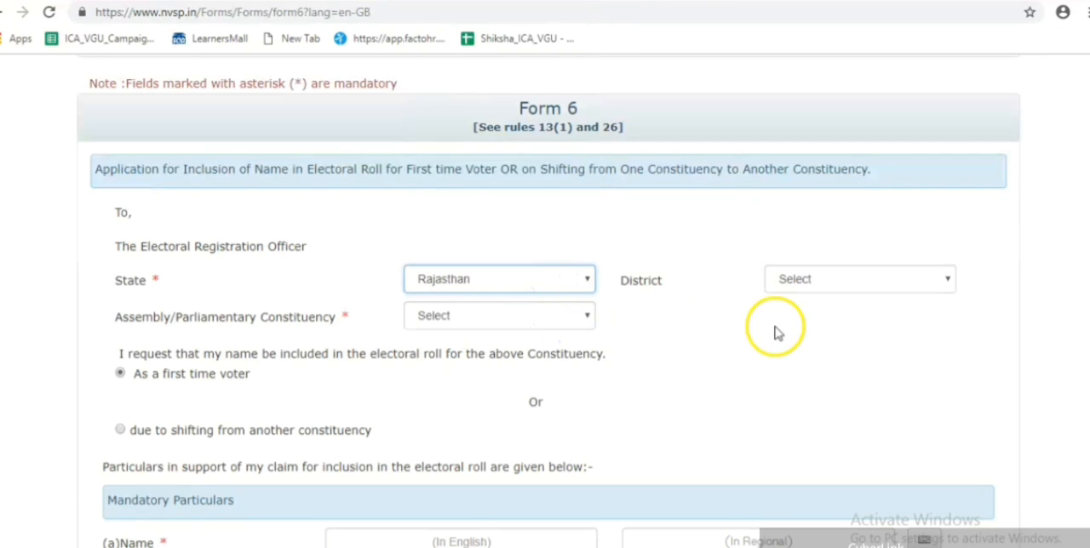
pyautogui.click(943, 284)
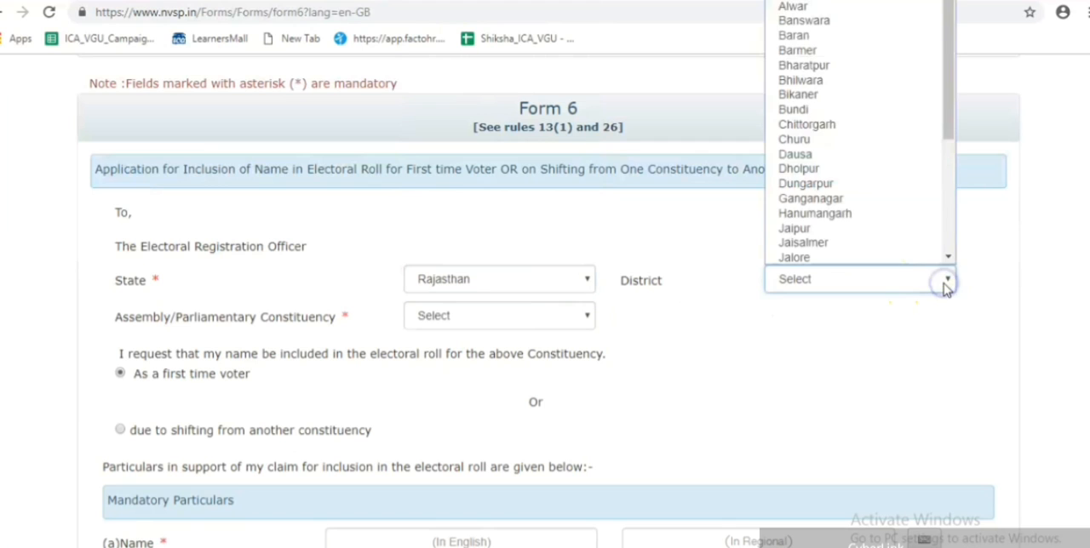
pyautogui.click(877, 227)
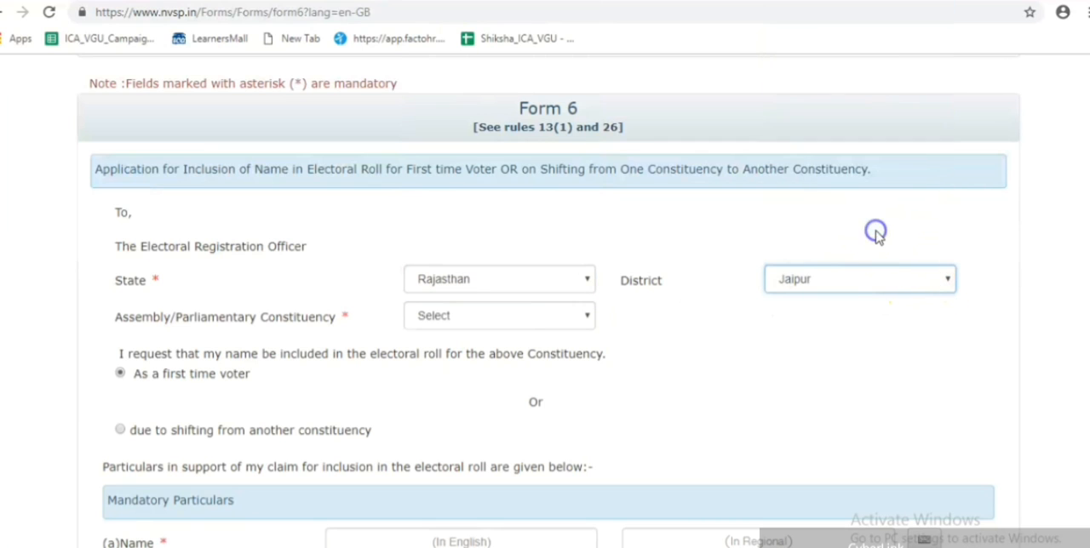
# - Choose Malviya Nagar as the Assembly/Parliamentary Constituency
pyautogui.click(584, 322)
pyautogui.press('m')
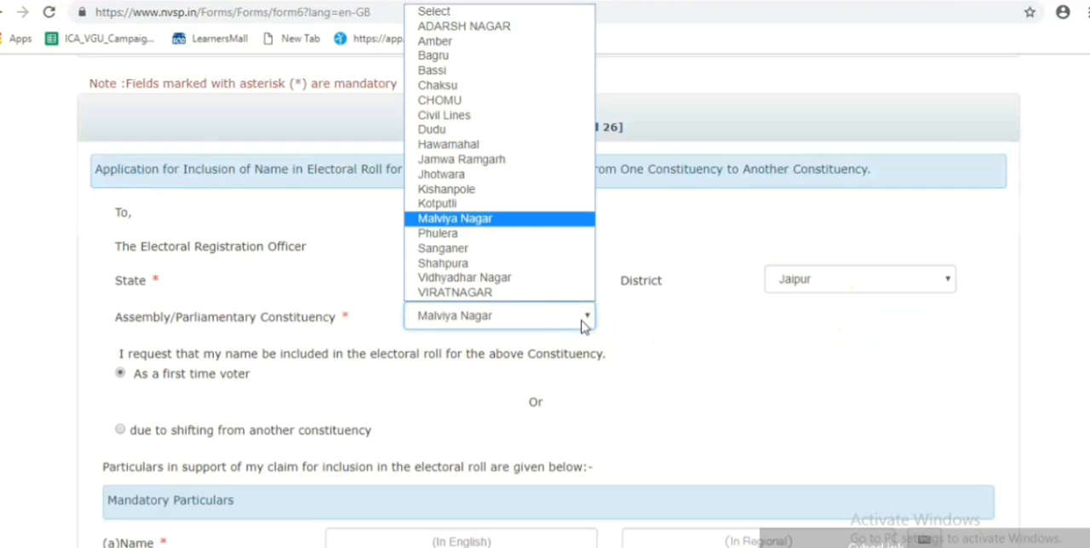
pyautogui.click(584, 323)
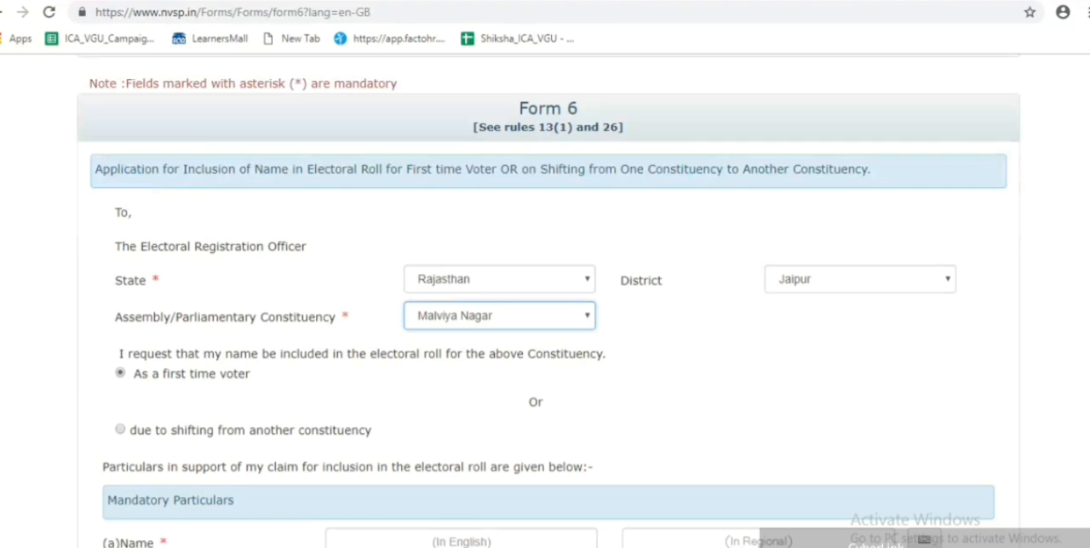
# - Enter the applicant's name and surname in English under Mandatory Particulars, letting the regional fields fill in
pyautogui.scroll(-2, 548, 300)
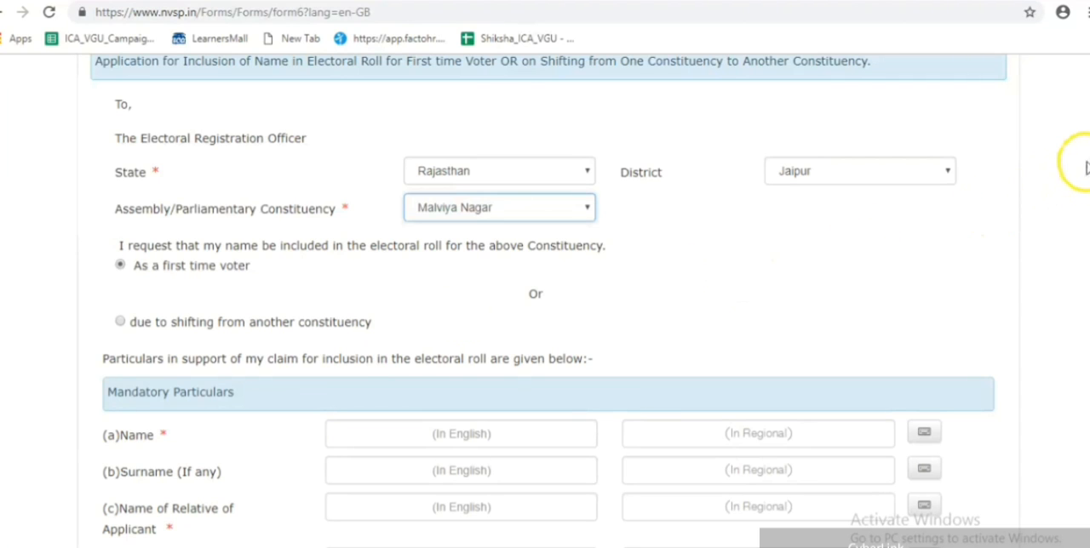
pyautogui.moveTo(1089, 147); pyautogui.dragTo(1089, 182)
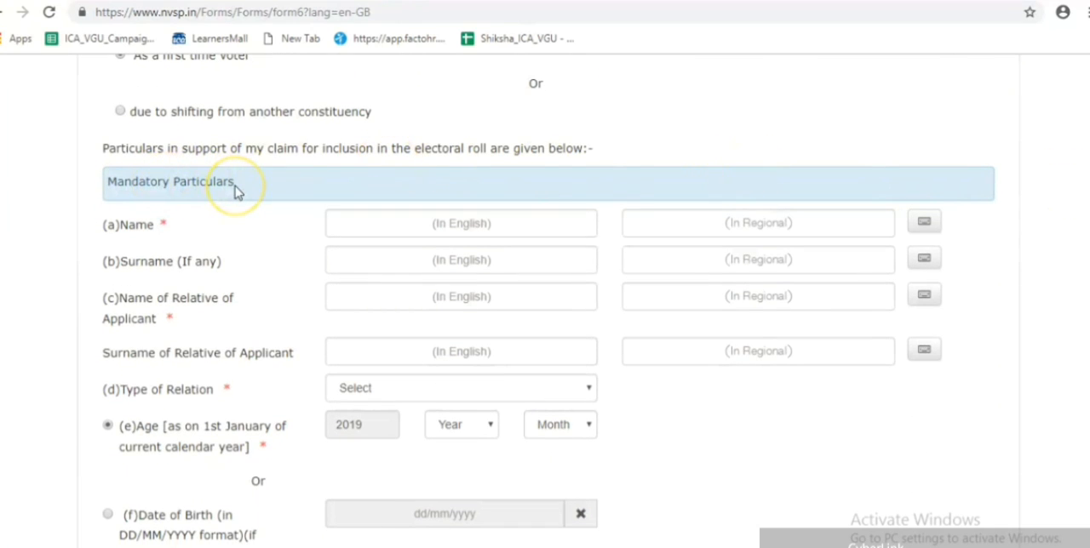
pyautogui.click(355, 227)
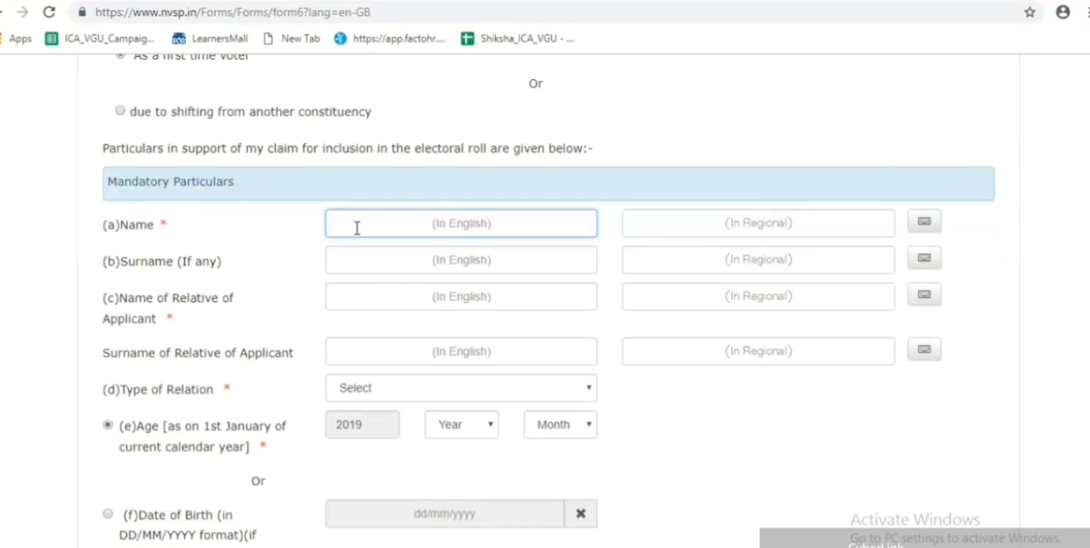
pyautogui.click(371, 260)
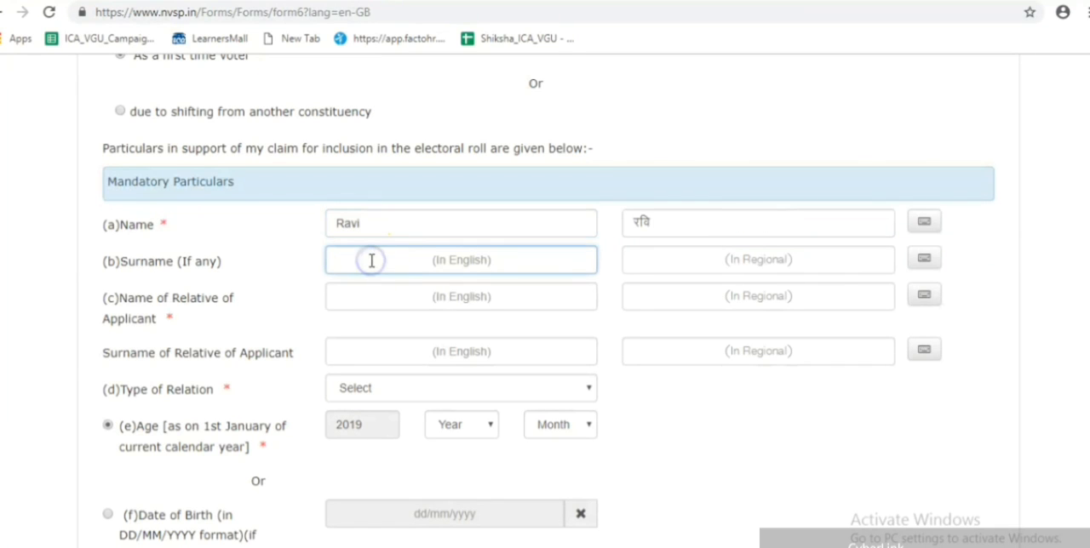
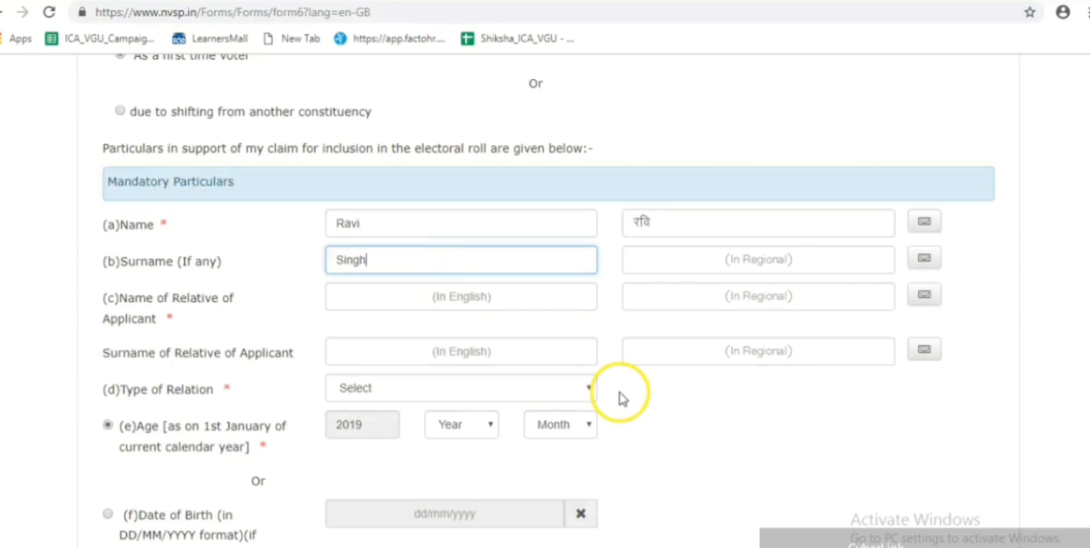
pyautogui.click(649, 403)
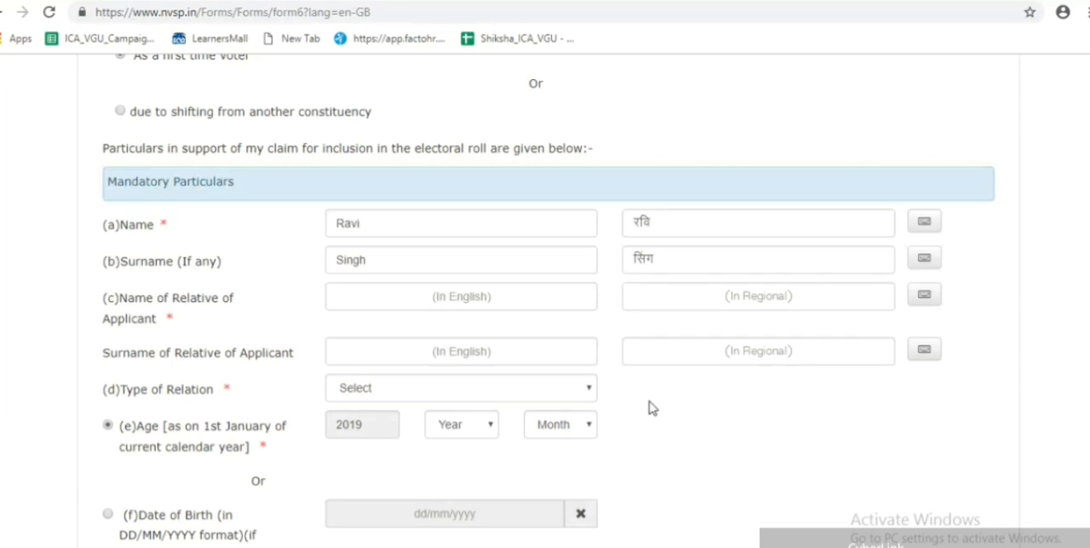
# - Examine the on-screen regional keyboard for the applicant's surname and close it again
pyautogui.click(671, 261)
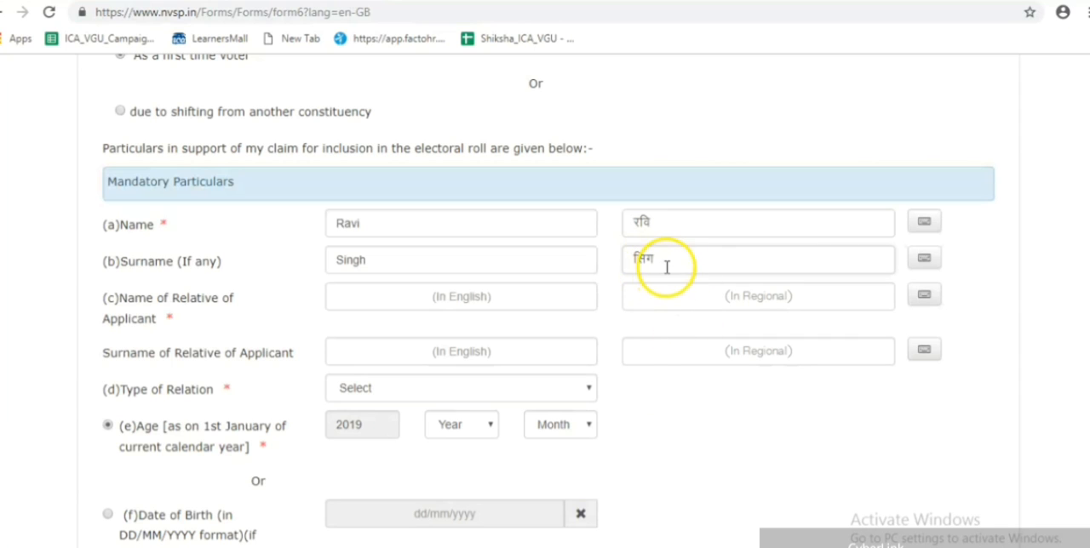
pyautogui.click(657, 287)
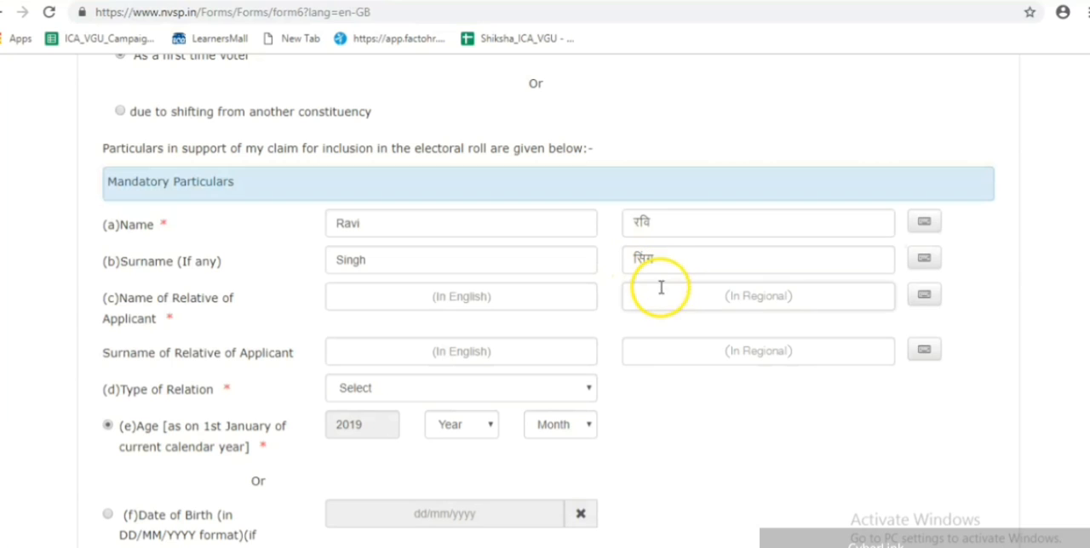
pyautogui.click(924, 263)
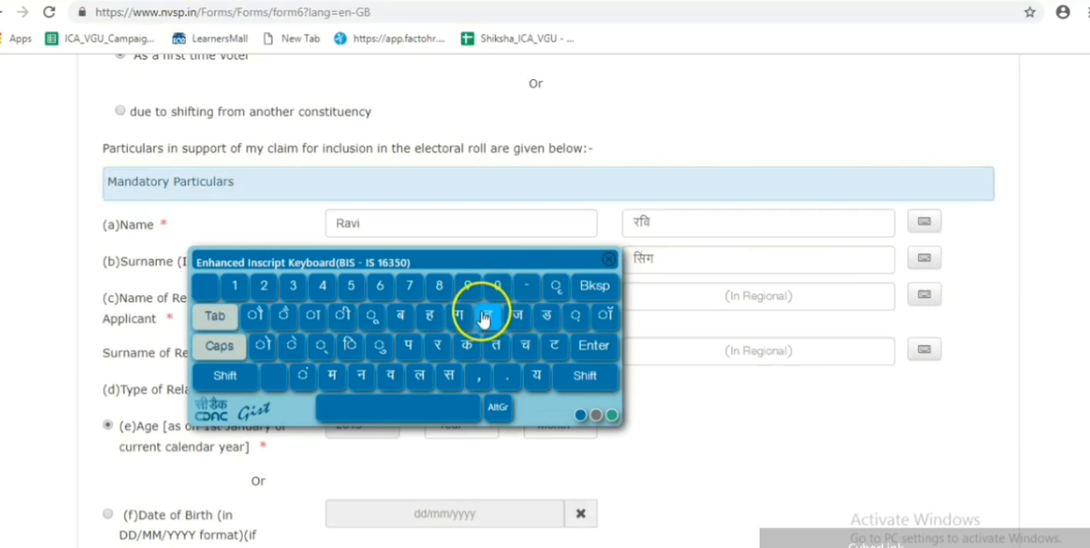
pyautogui.click(608, 262)
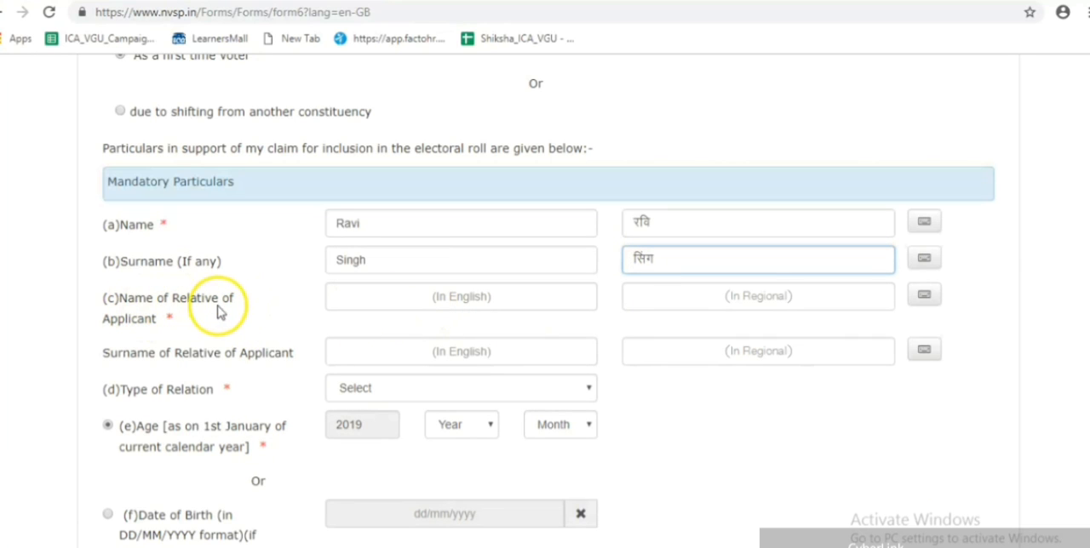
# - Enter the name and surname of the applicant's relative in English, letting the regional fields fill in
pyautogui.click(356, 297)
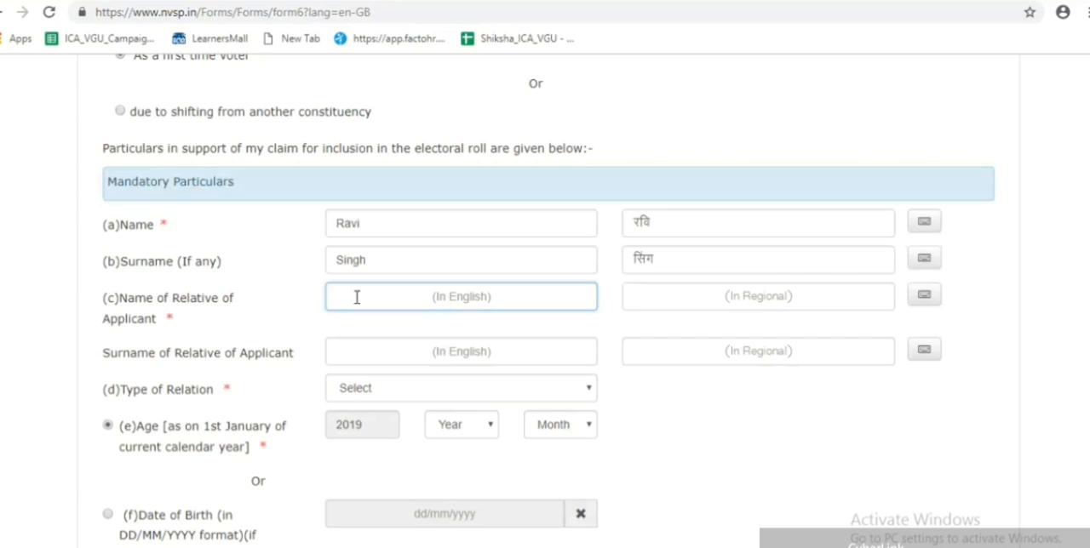
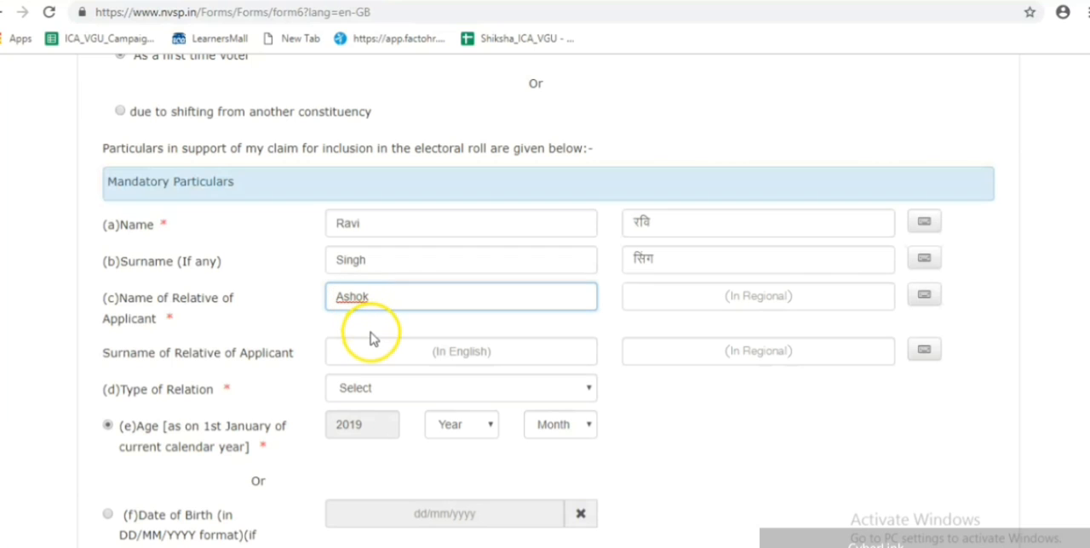
pyautogui.click(364, 358)
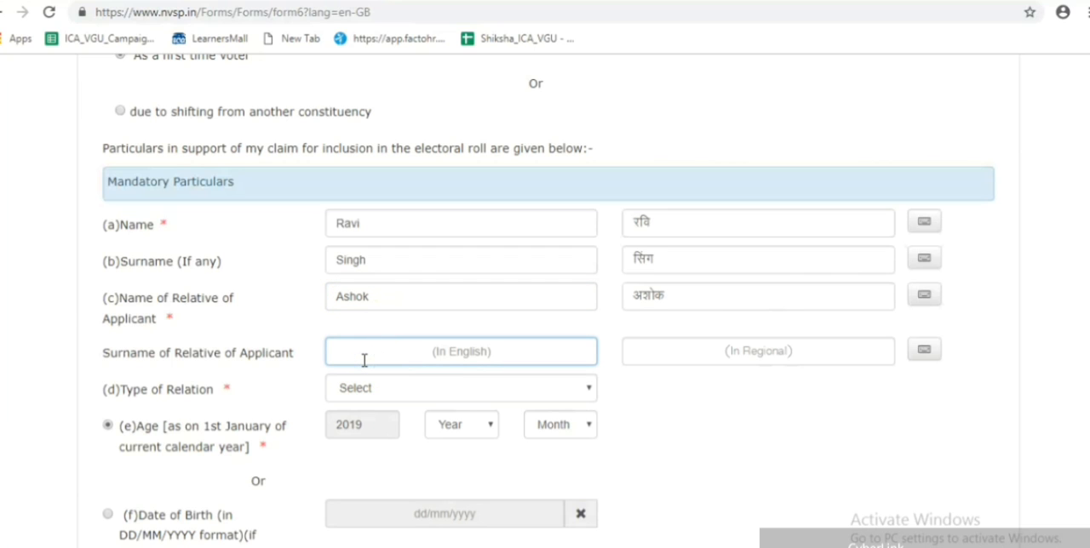
pyautogui.click(690, 427)
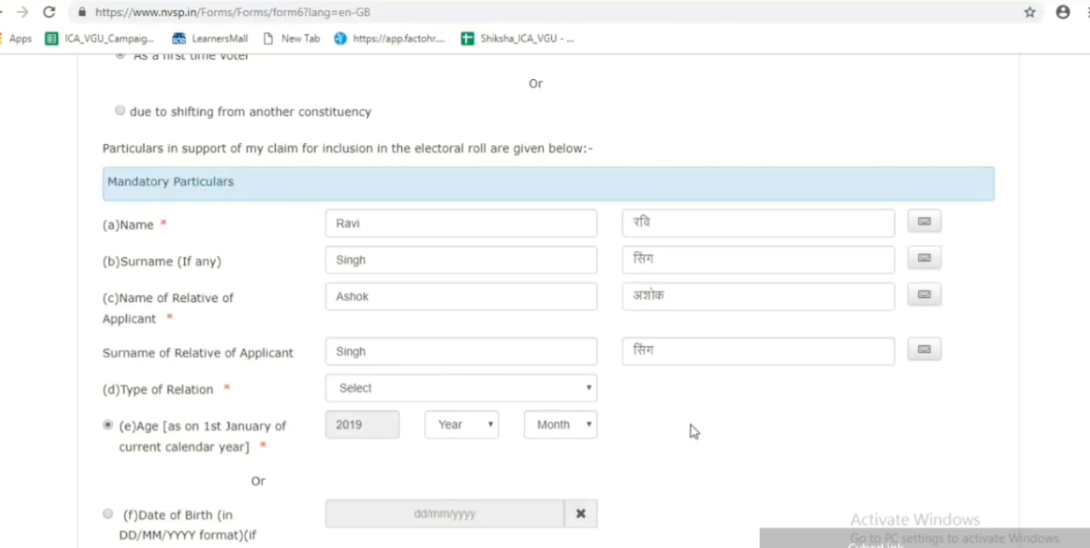
# - Set the Type of Relation for the applicant's relative to Father
pyautogui.click(586, 389)
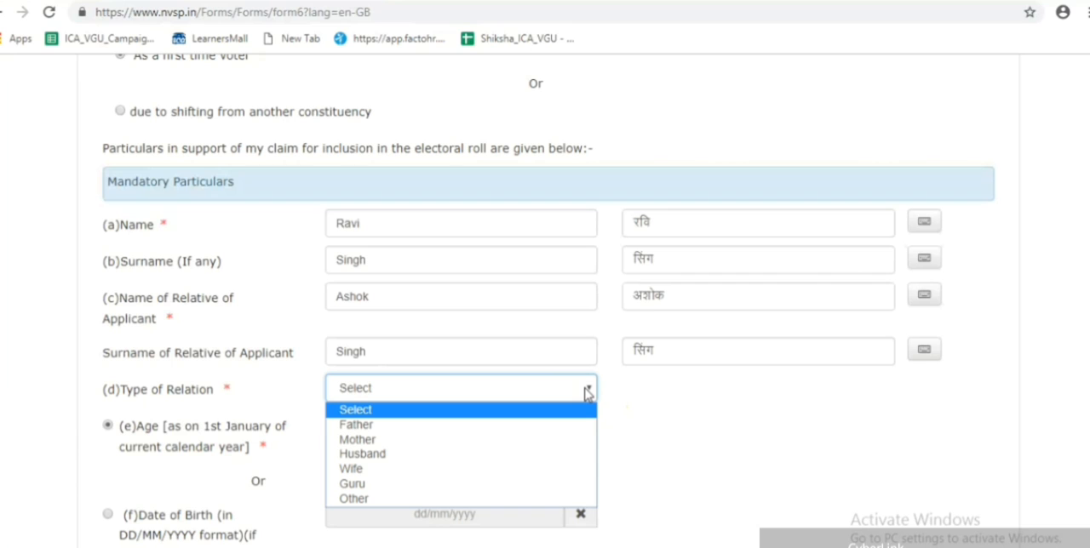
pyautogui.press('Down')
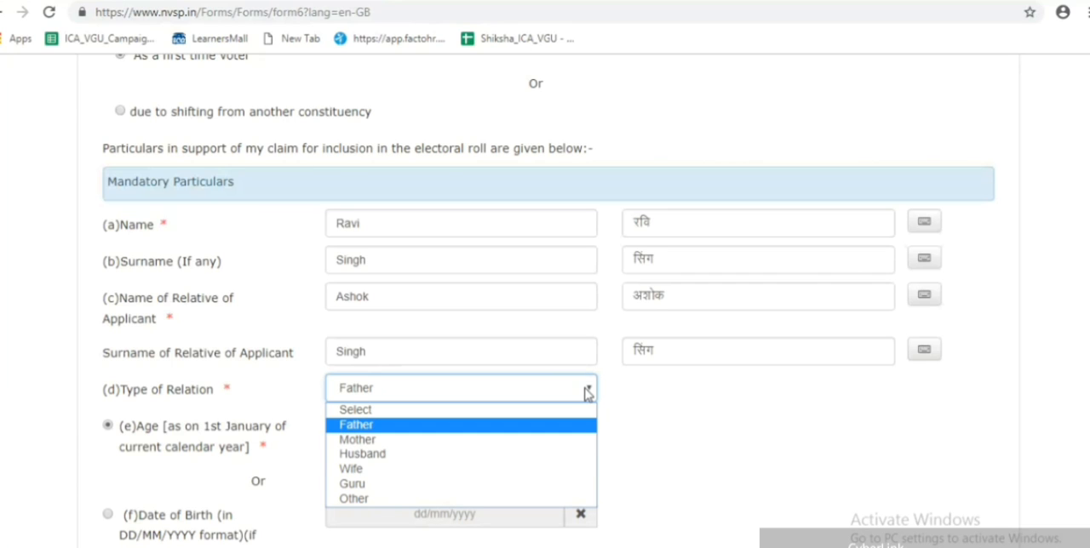
pyautogui.press('Down')
pyautogui.press('Down')
pyautogui.press('Down')
pyautogui.press('Down')
pyautogui.press('Down')
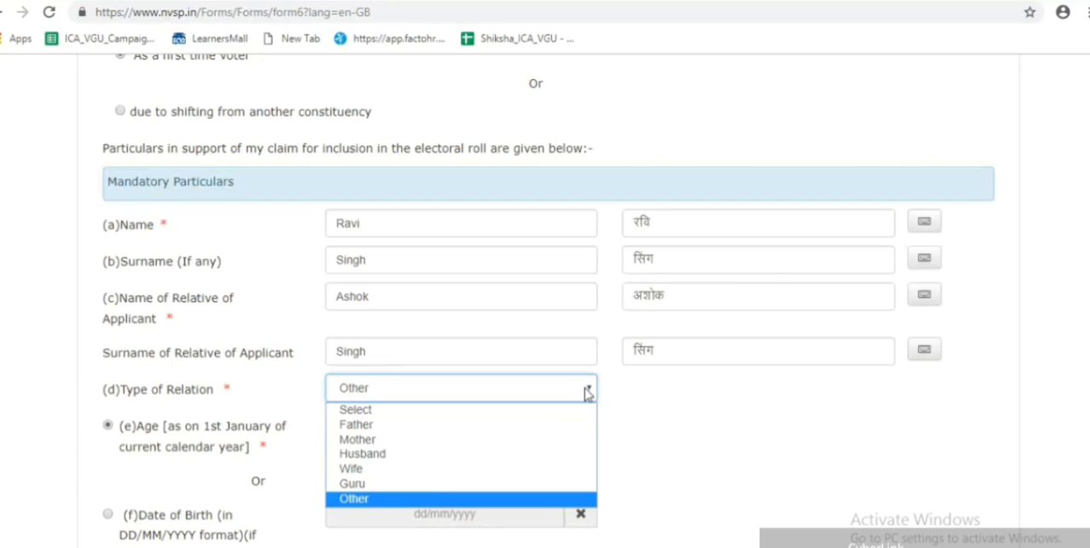
pyautogui.press('Up')
pyautogui.press('Up')
pyautogui.press('Up')
pyautogui.press('Up')
pyautogui.press('Up')
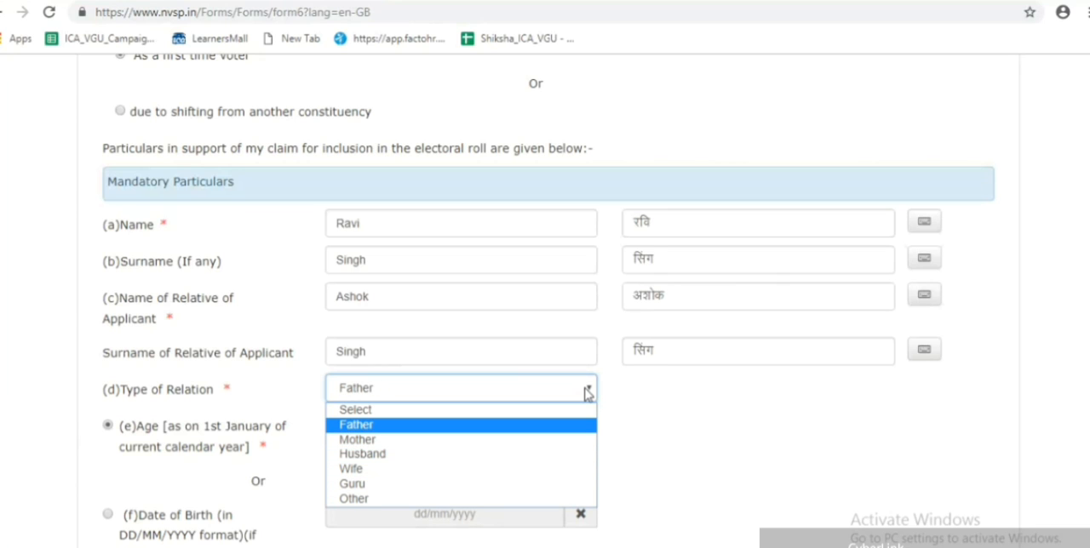
pyautogui.press('Return')
pyautogui.click(693, 453)
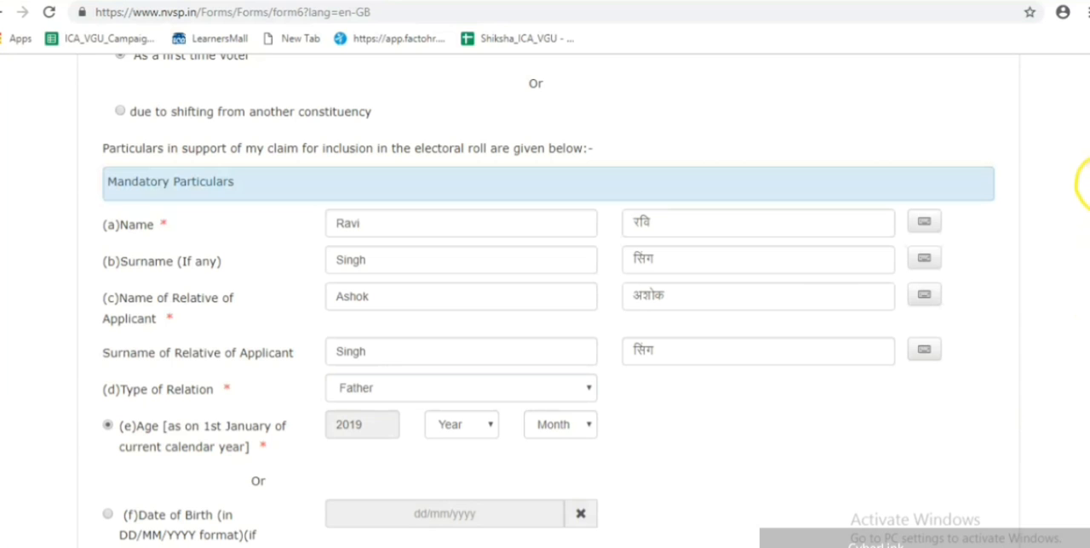
# - Choose the Date of Birth option instead of Age and pick the applicant's date of birth from the calendar
pyautogui.scroll(-3, 1085, 223)
pyautogui.scroll(-1, 1084, 223)
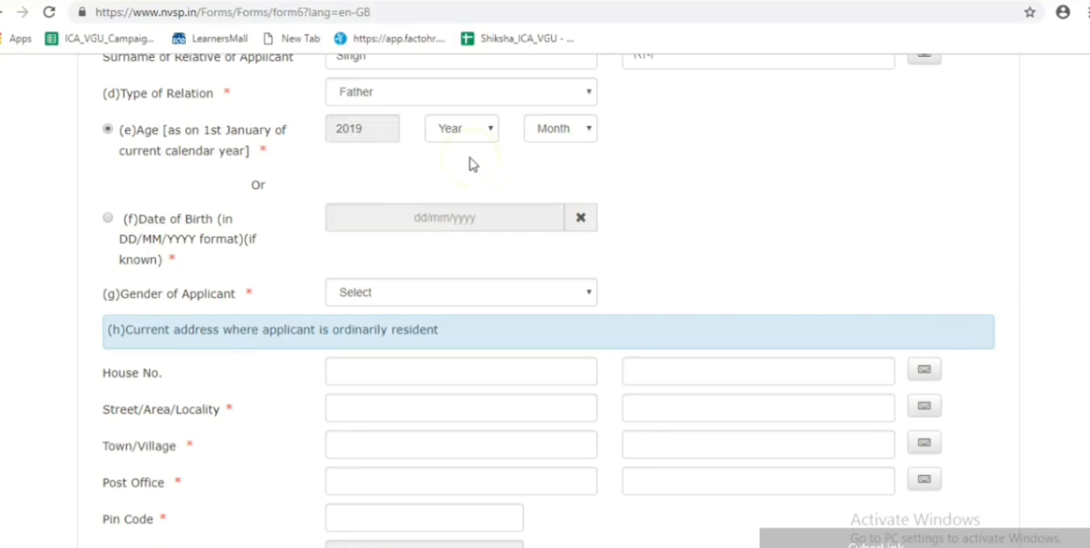
pyautogui.click(108, 219)
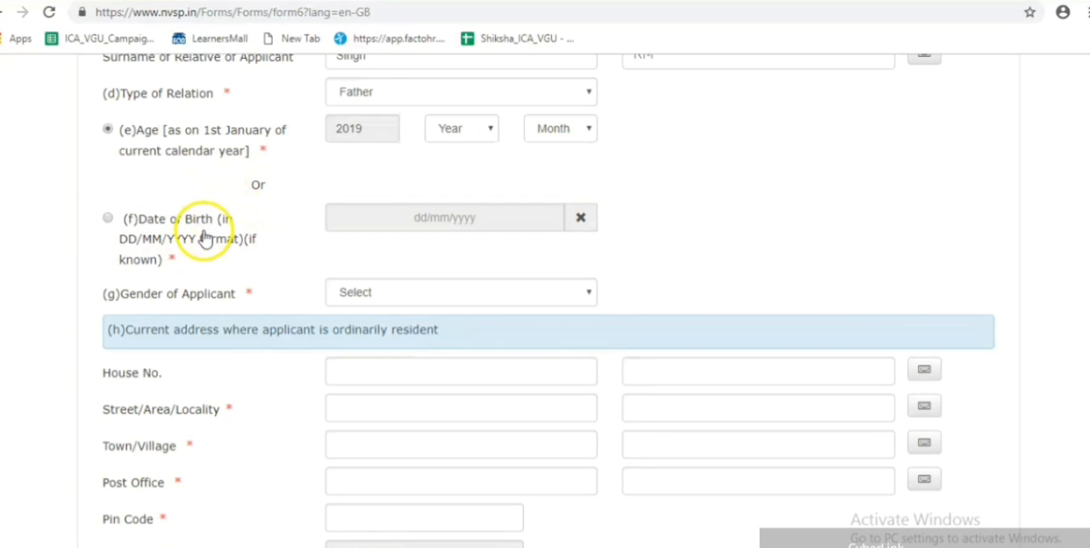
pyautogui.click(108, 219)
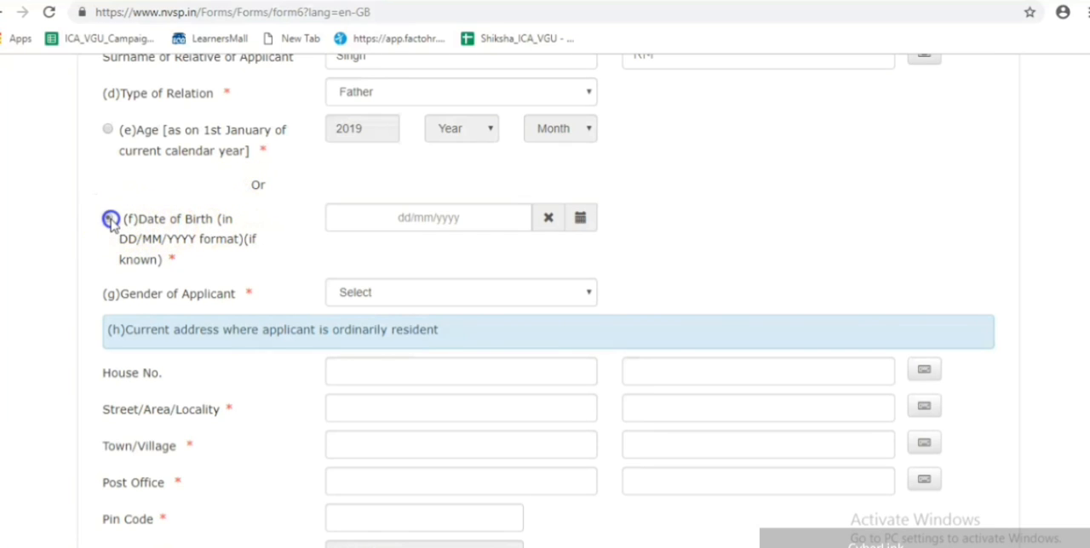
pyautogui.click(487, 219)
pyautogui.click(476, 248)
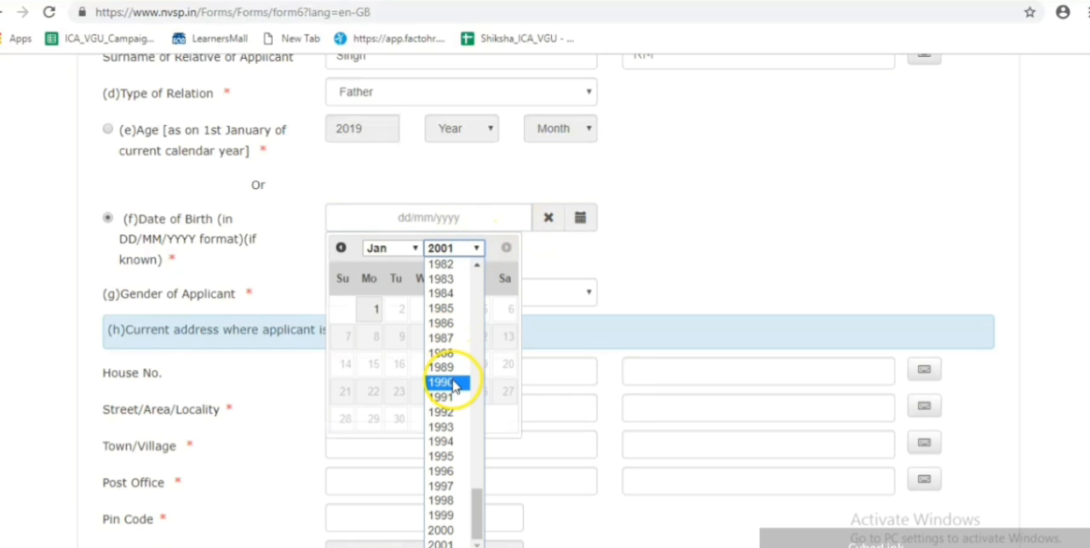
pyautogui.click(451, 456)
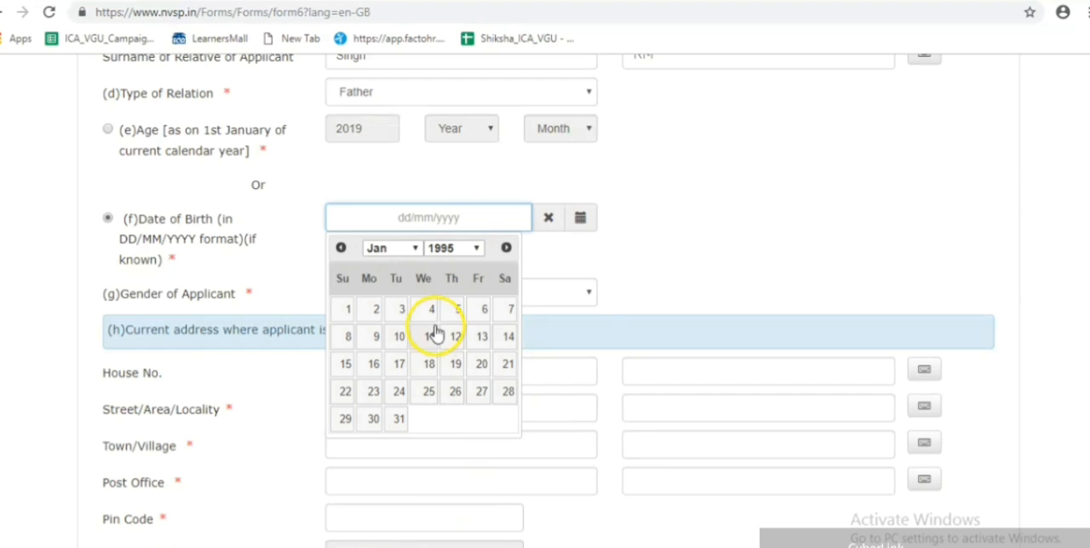
pyautogui.click(415, 245)
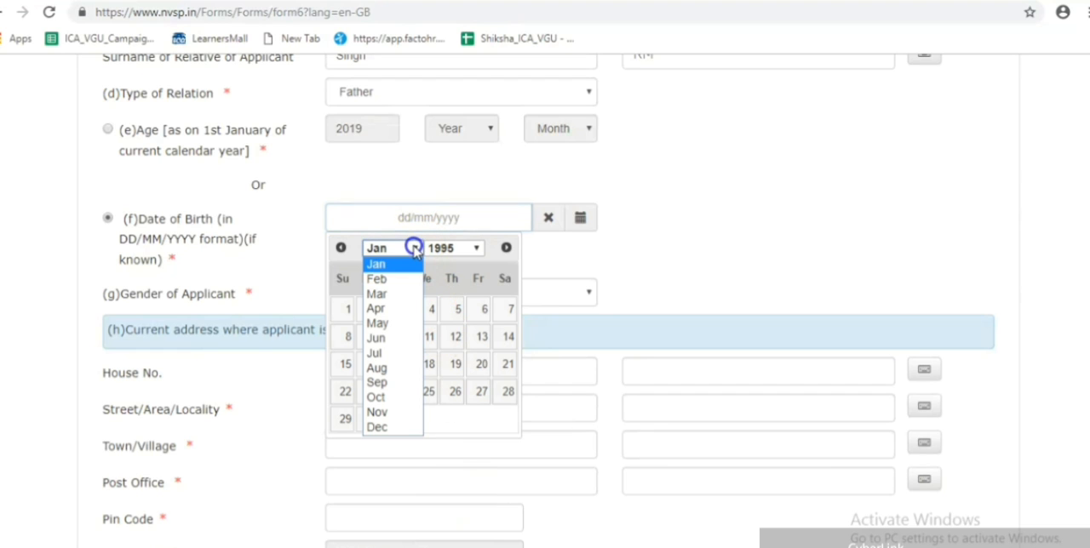
pyautogui.click(391, 298)
pyautogui.click(455, 309)
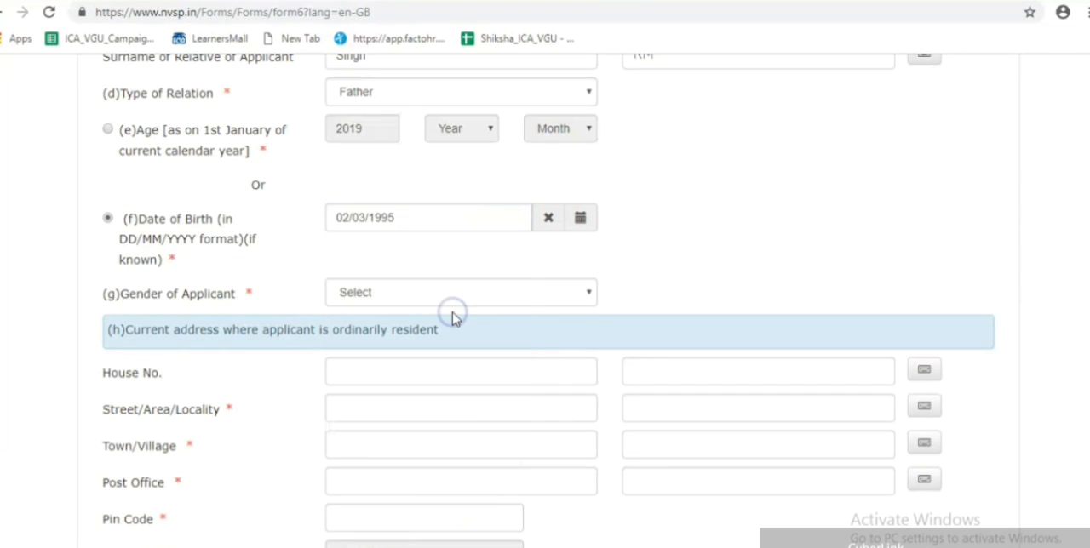
# - Set the Gender of Applicant to Male
pyautogui.click(502, 296)
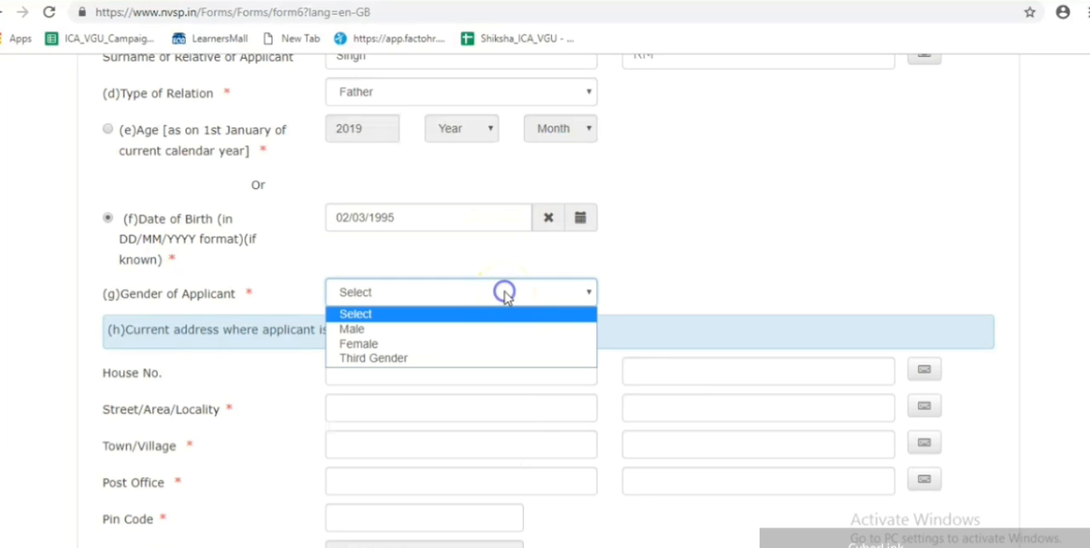
pyautogui.click(443, 332)
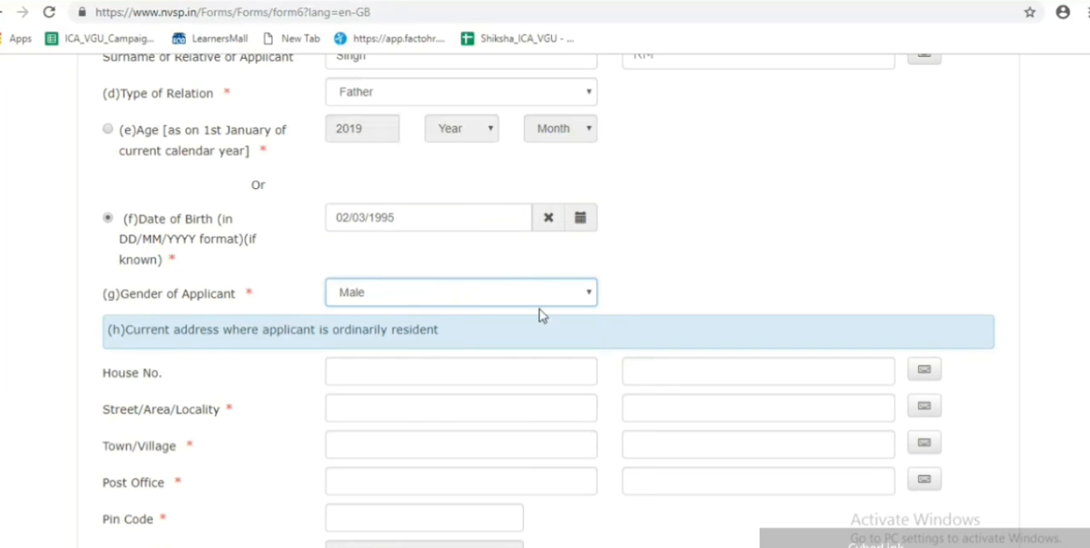
pyautogui.click(755, 259)
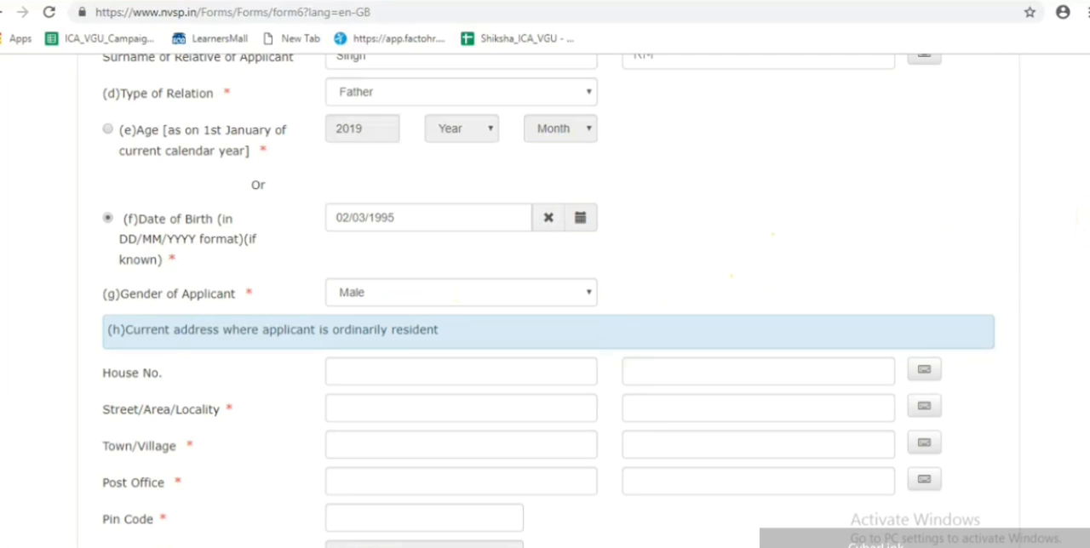
# - Enter the house number of the applicant's current address in English
pyautogui.scroll(-3, 1086, 215)
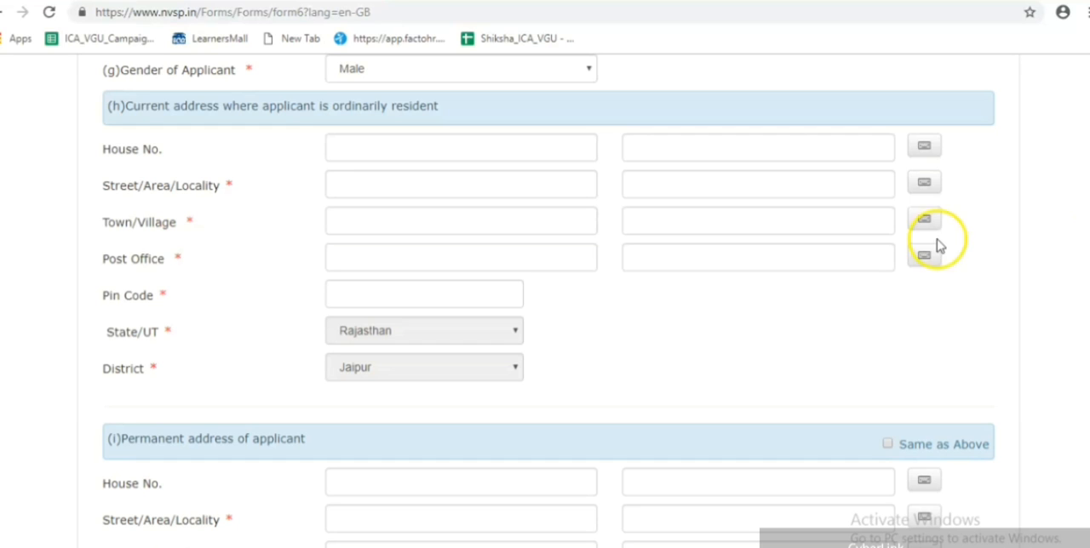
pyautogui.click(441, 146)
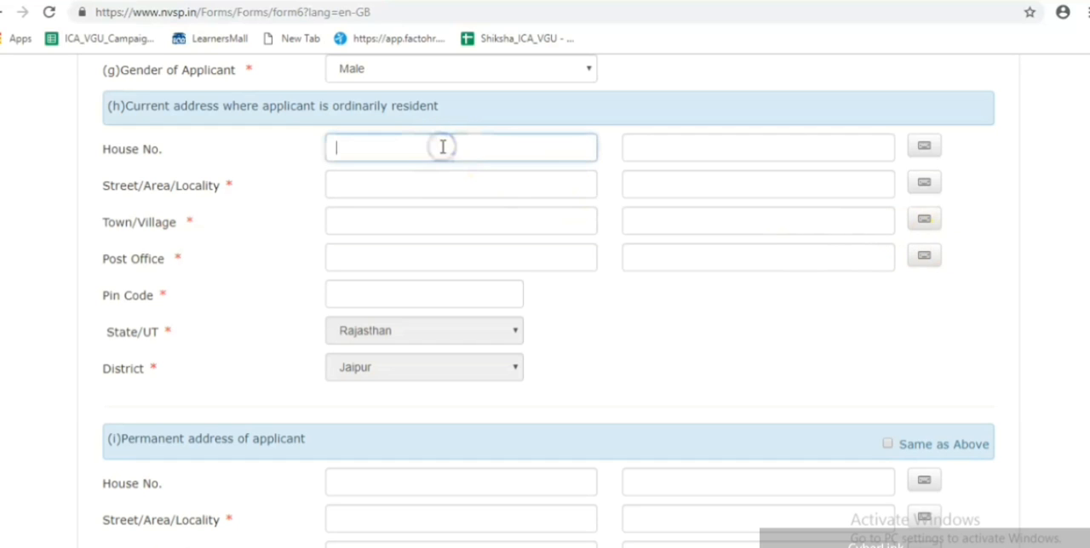
# - Enter the street, area or locality of the applicant's current address in English
pyautogui.click(404, 183)
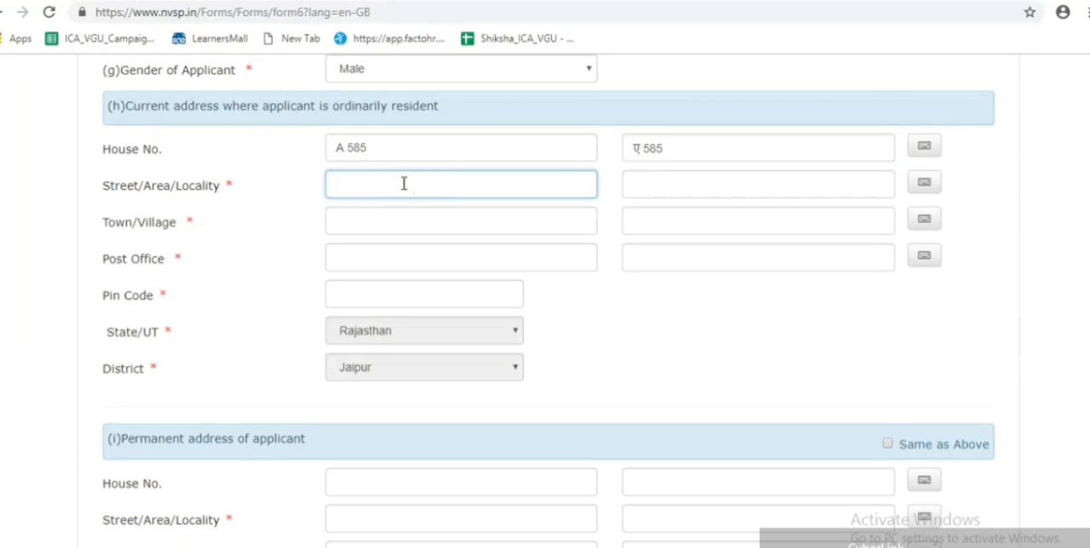
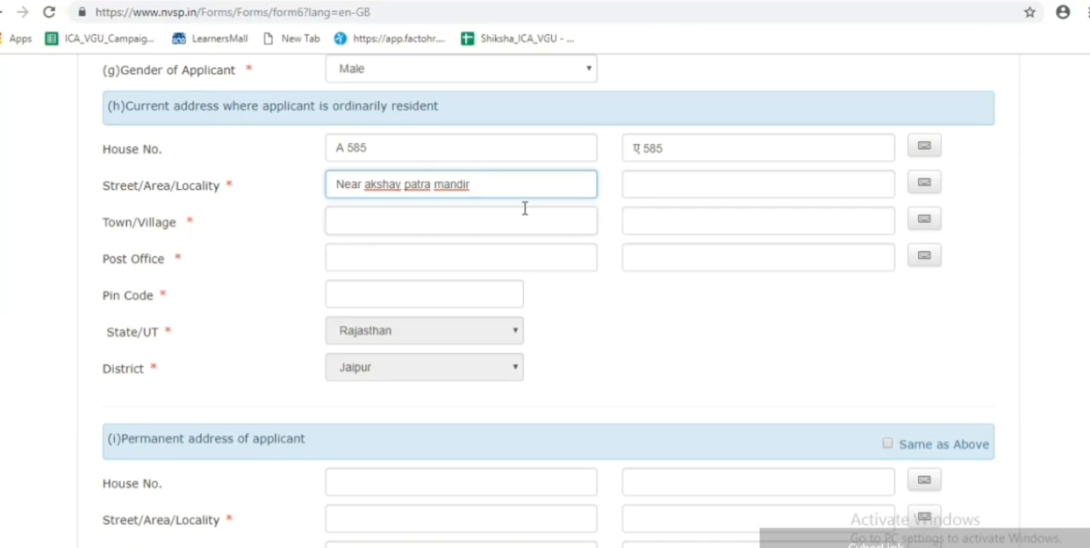
# - Enter the town and post office of the current address in English, letting the regional fields fill in
pyautogui.click(474, 230)
pyautogui.write('Jaipur')
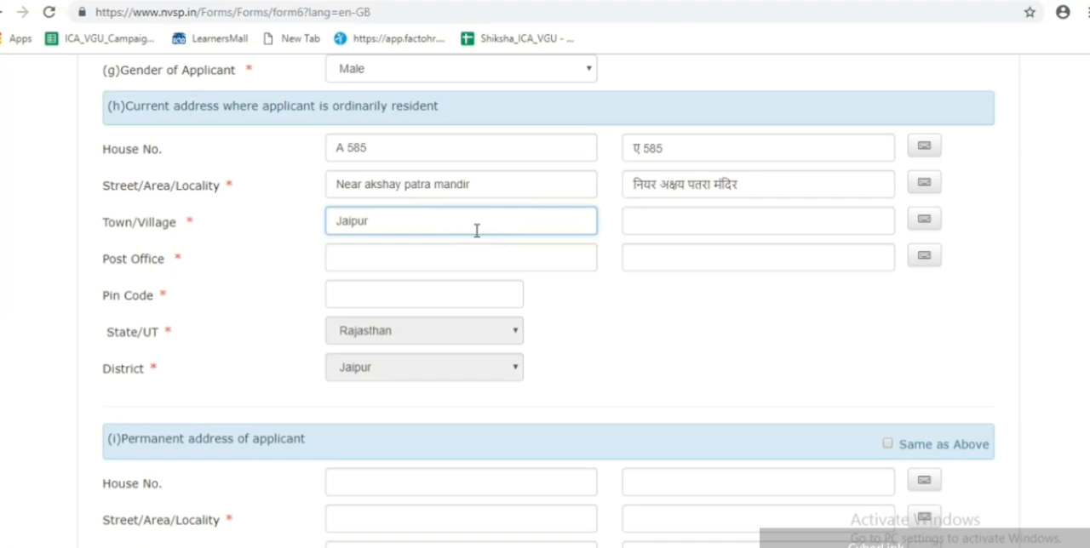
pyautogui.click(452, 262)
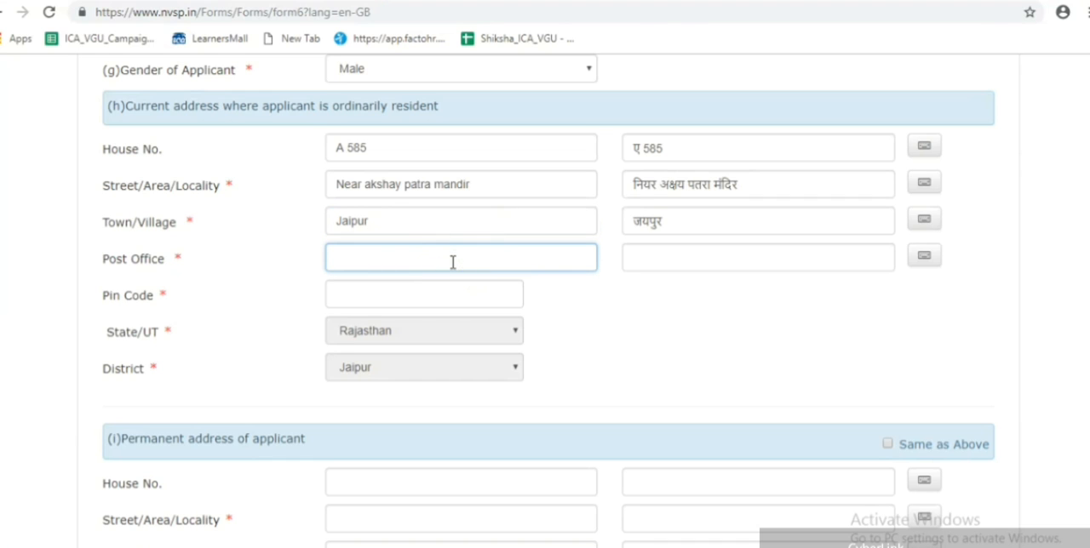
pyautogui.write('Jagatpura')
pyautogui.click(579, 318)
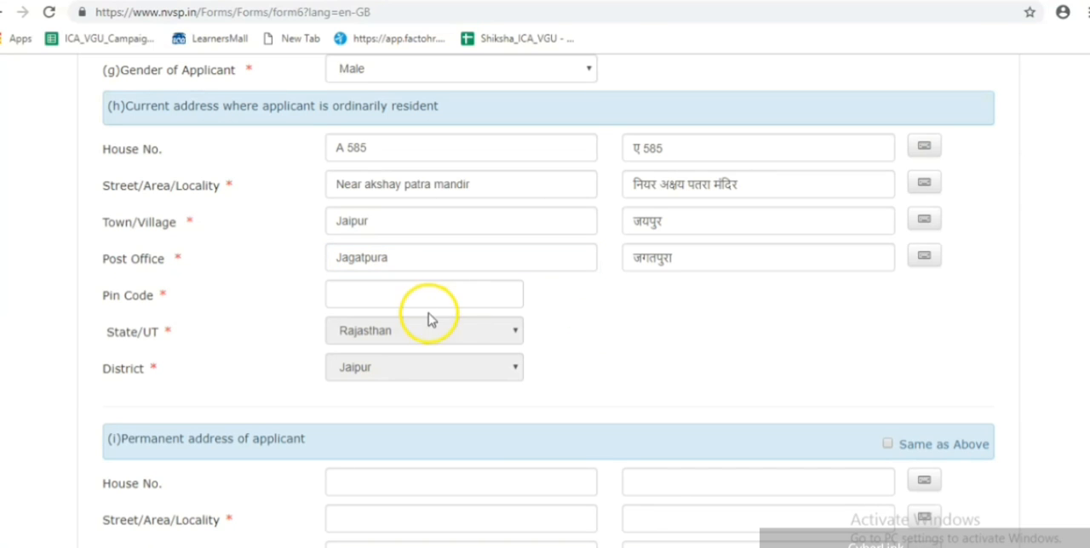
# - Enter the postal Pin Code of the applicant's current address
pyautogui.click(409, 287)
pyautogui.write('302154')
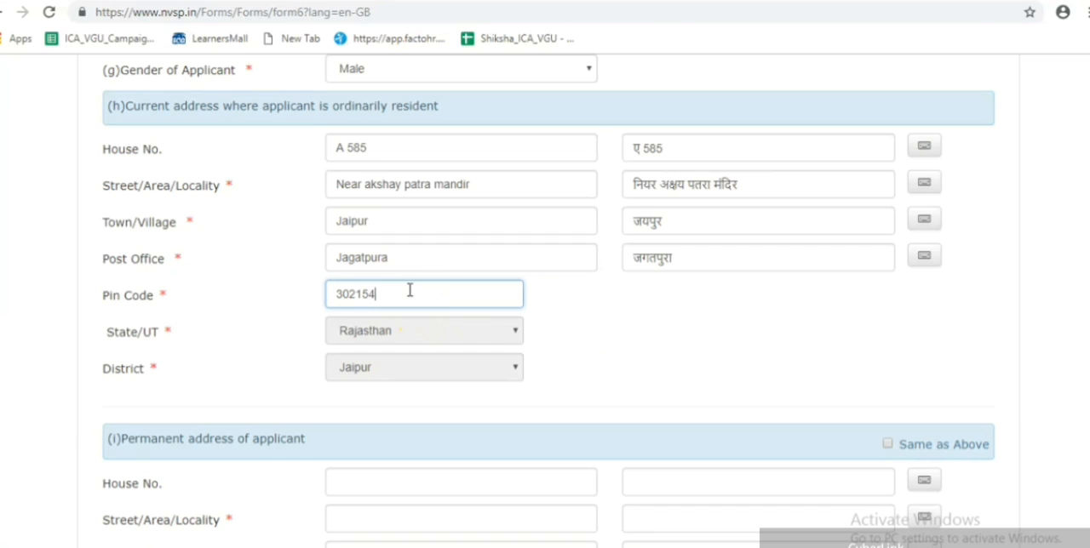
pyautogui.click(561, 347)
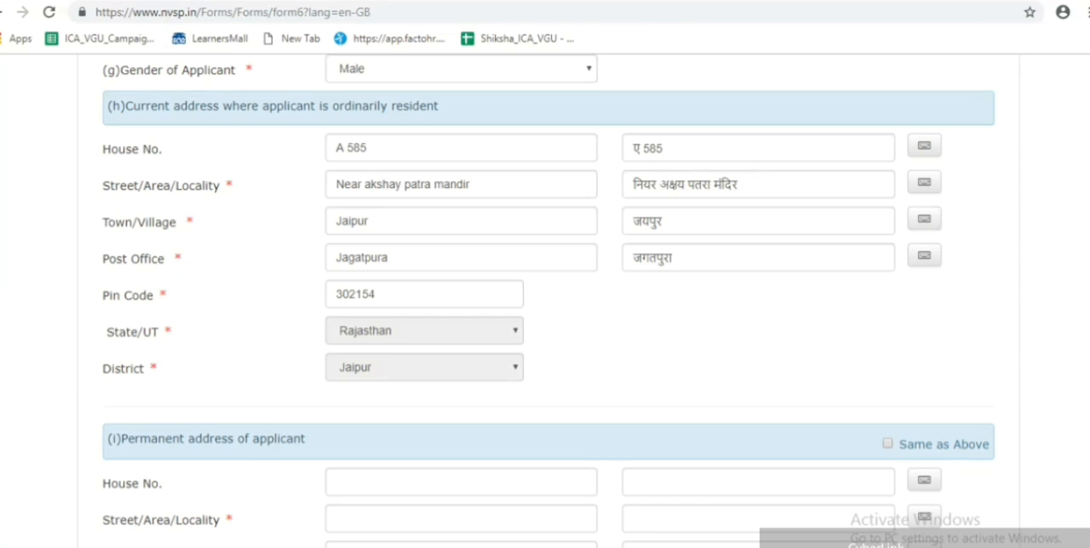
# - Try copying the current address into the permanent address with Same as Above, and turn the option off again
pyautogui.scroll(-3, 1087, 280)
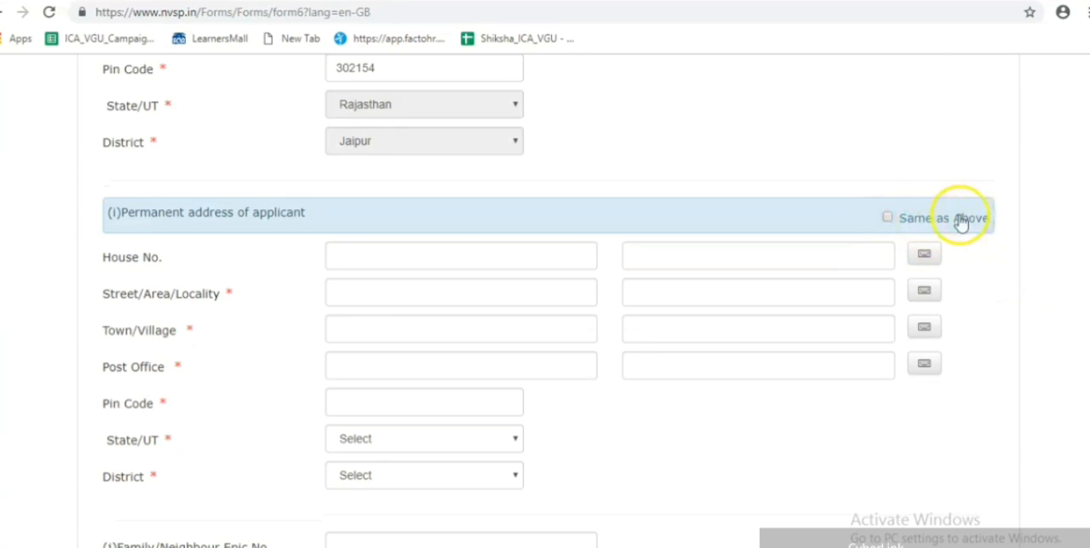
pyautogui.click(887, 218)
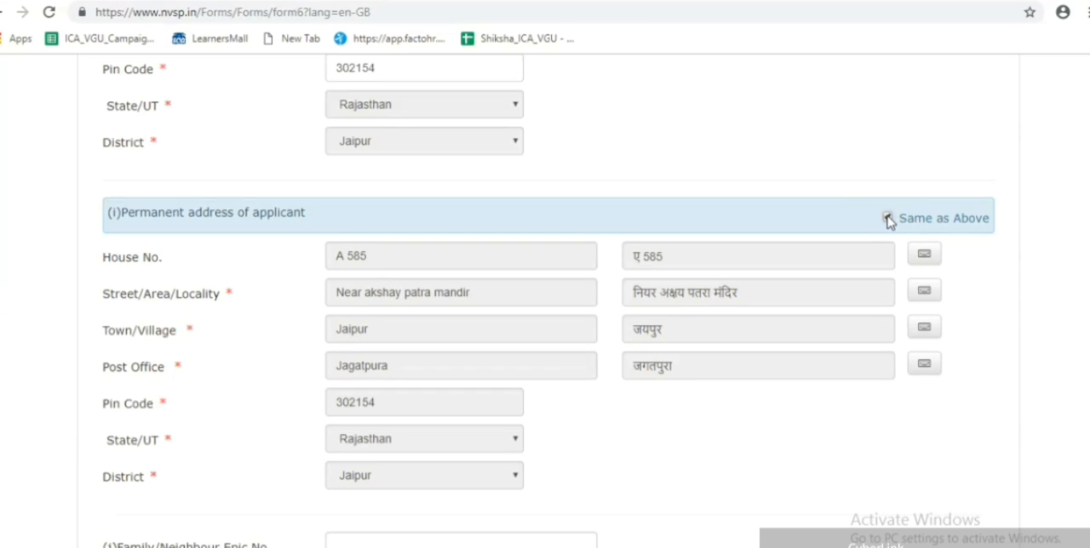
pyautogui.click(887, 218)
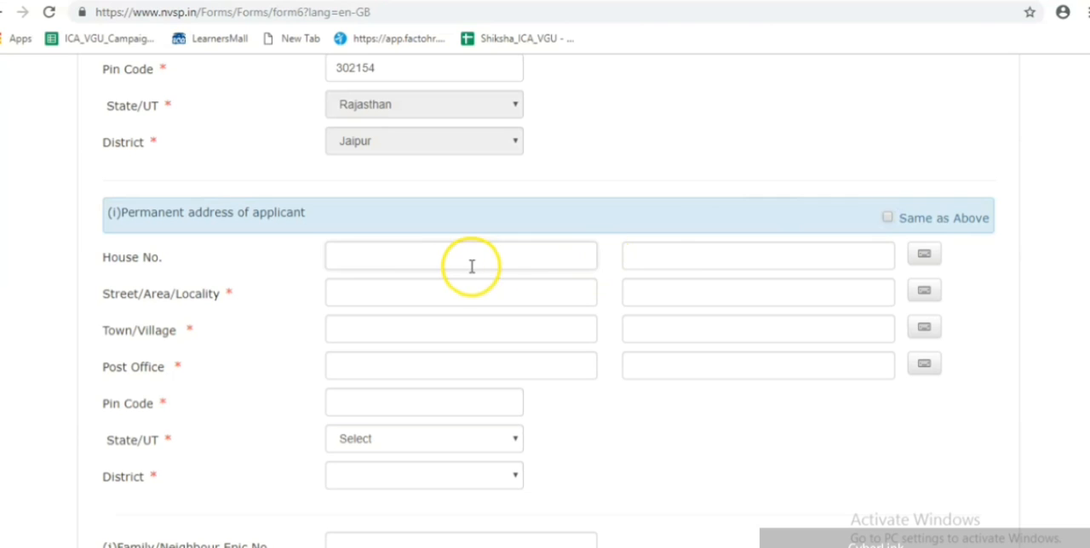
# - Enter the Town/Village and Post Office of the permanent address in English, letting the regional fields fill in
pyautogui.click(407, 262)
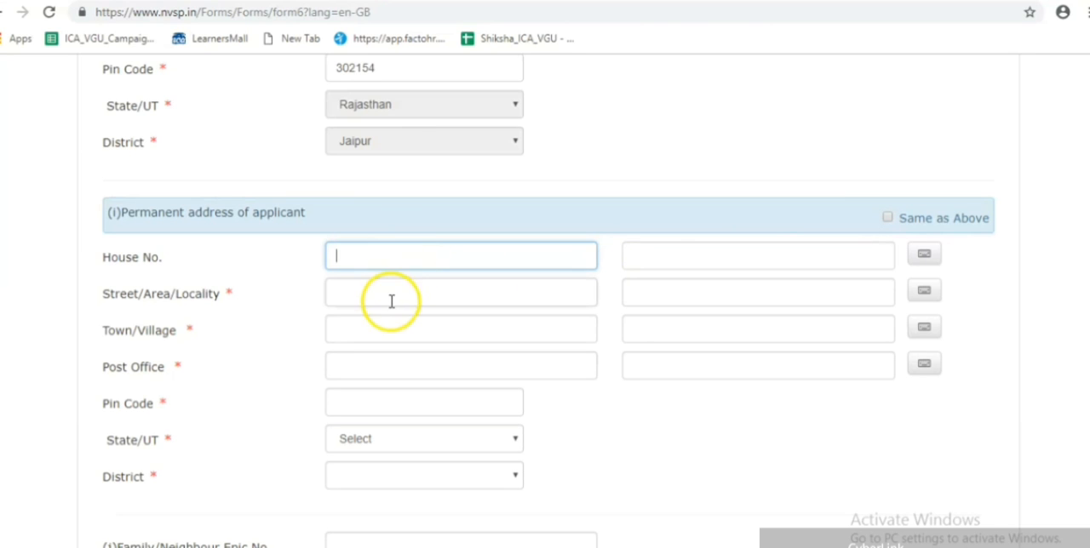
pyautogui.click(366, 329)
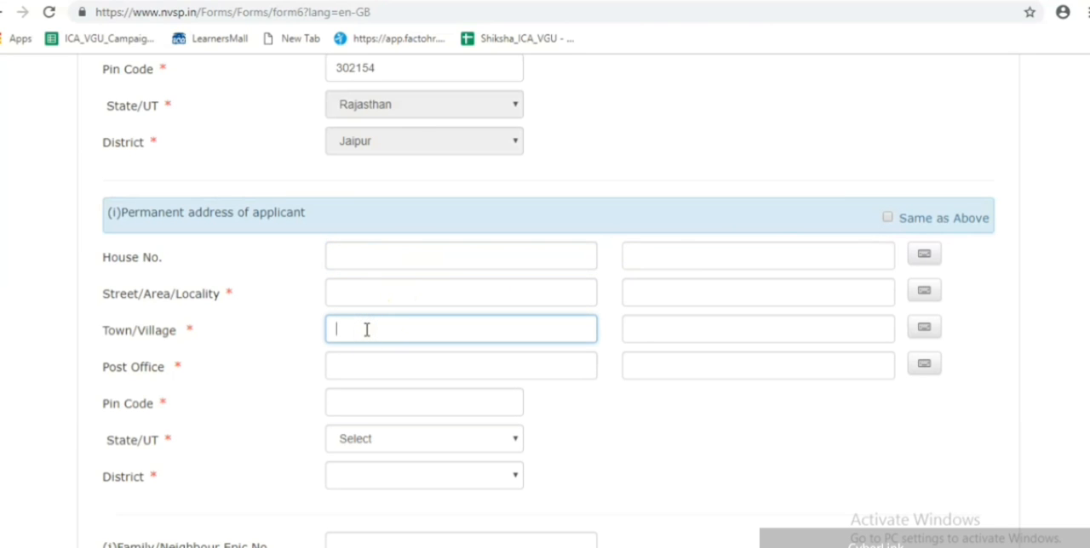
pyautogui.write('malviya')
pyautogui.click(360, 368)
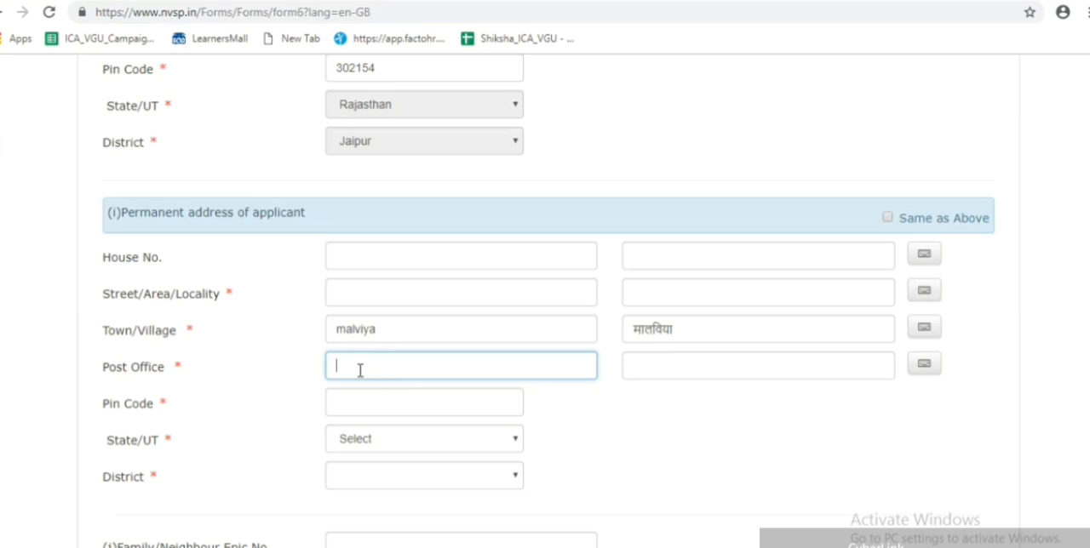
pyautogui.write('jagatpura')
pyautogui.click(598, 440)
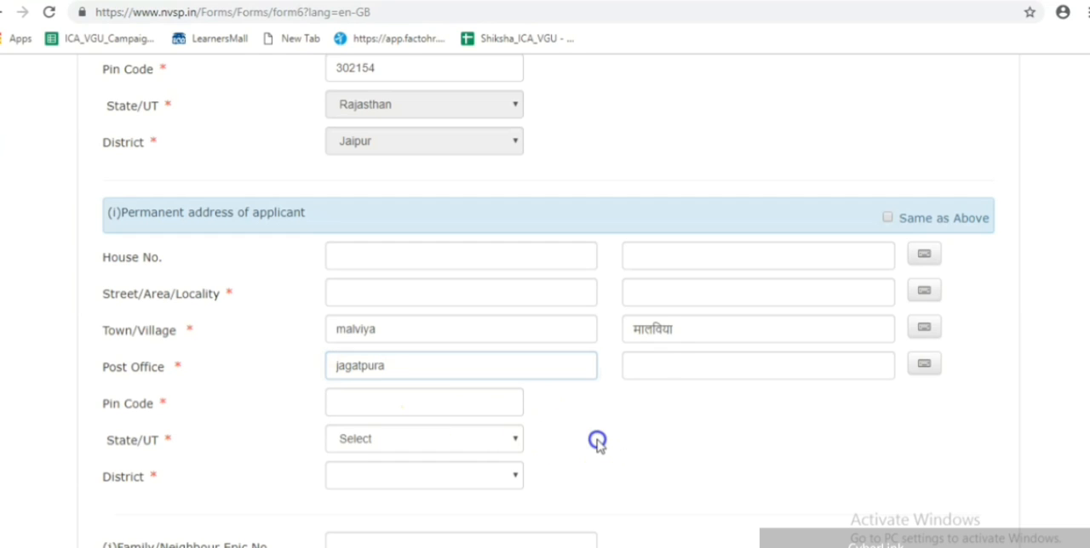
# - Enter the postal Pin Code of the permanent address and set its State/UT to Rajasthan
pyautogui.click(427, 405)
pyautogui.write('215487')
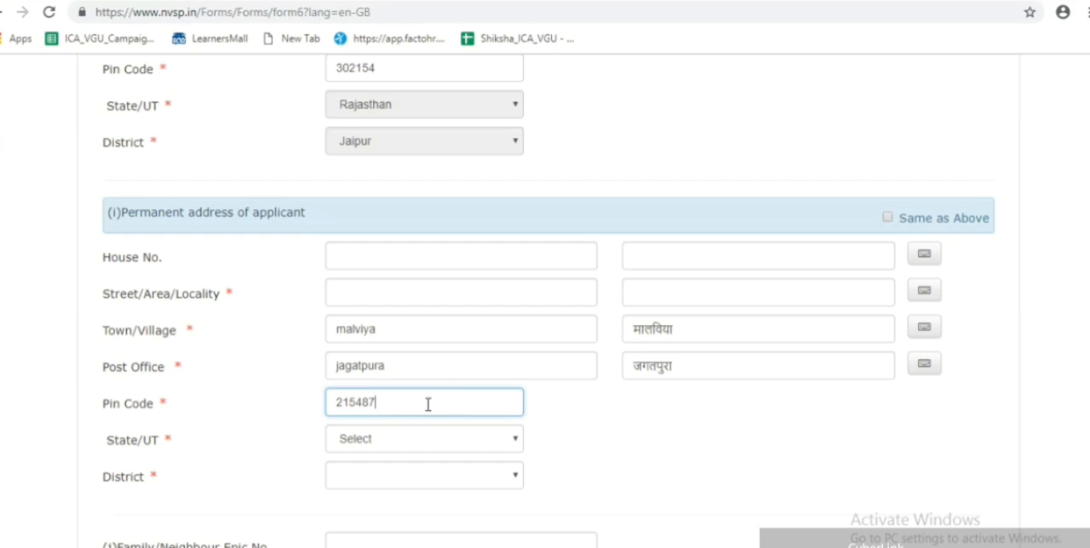
pyautogui.click(640, 447)
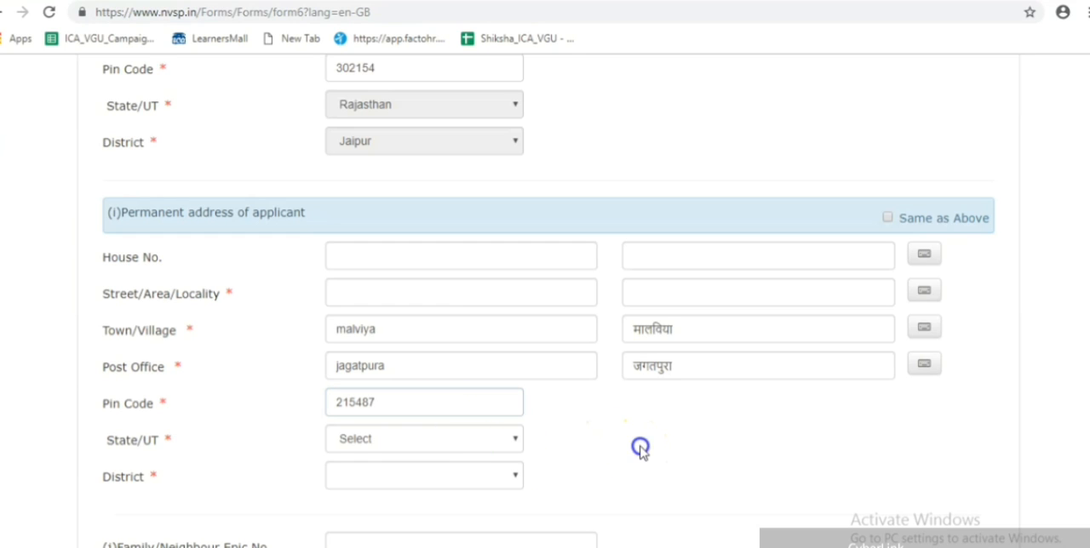
pyautogui.click(510, 444)
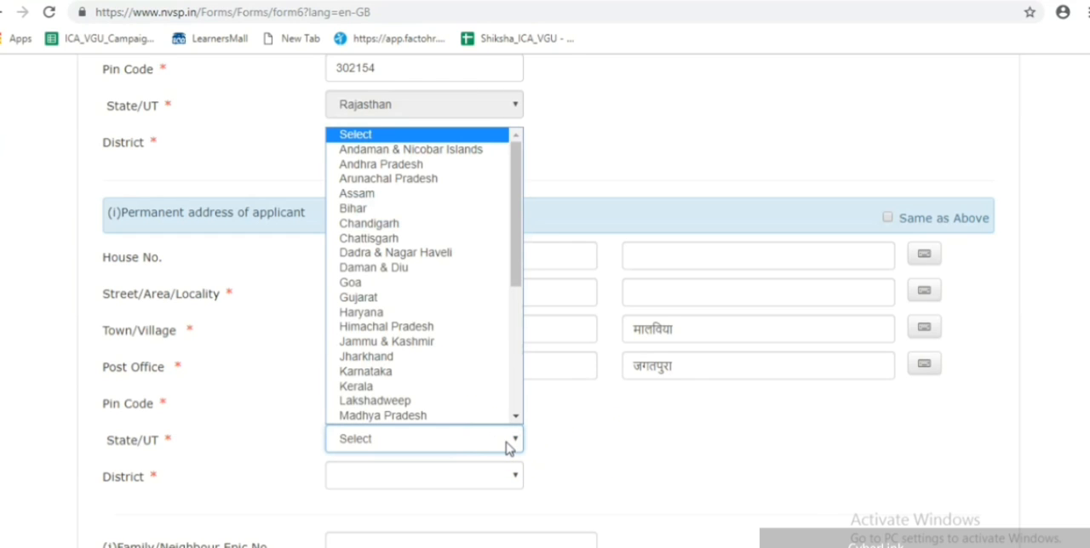
pyautogui.press('r')
pyautogui.press('Return')
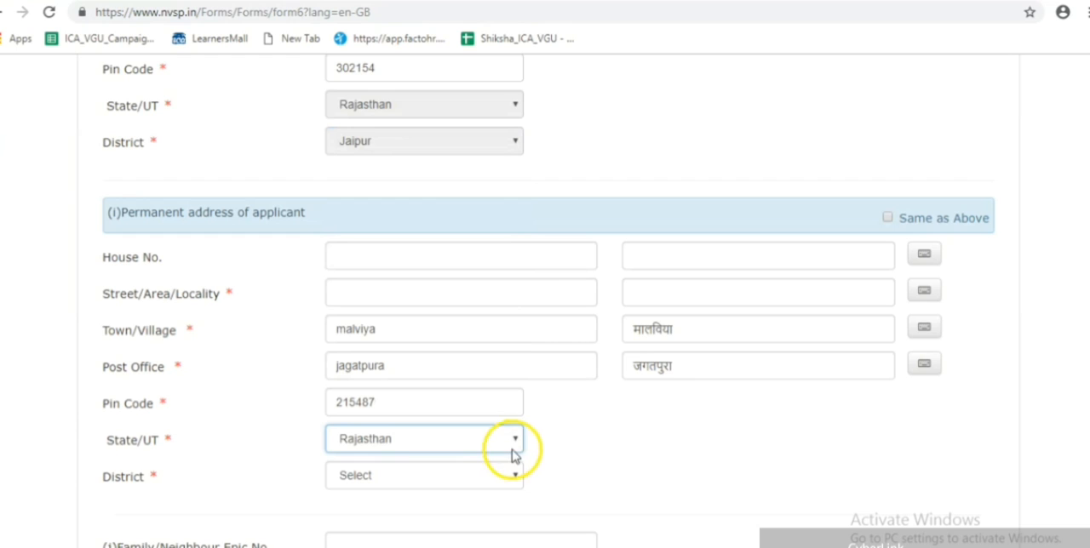
# - Set the District of the permanent address to Alwar
pyautogui.click(440, 474)
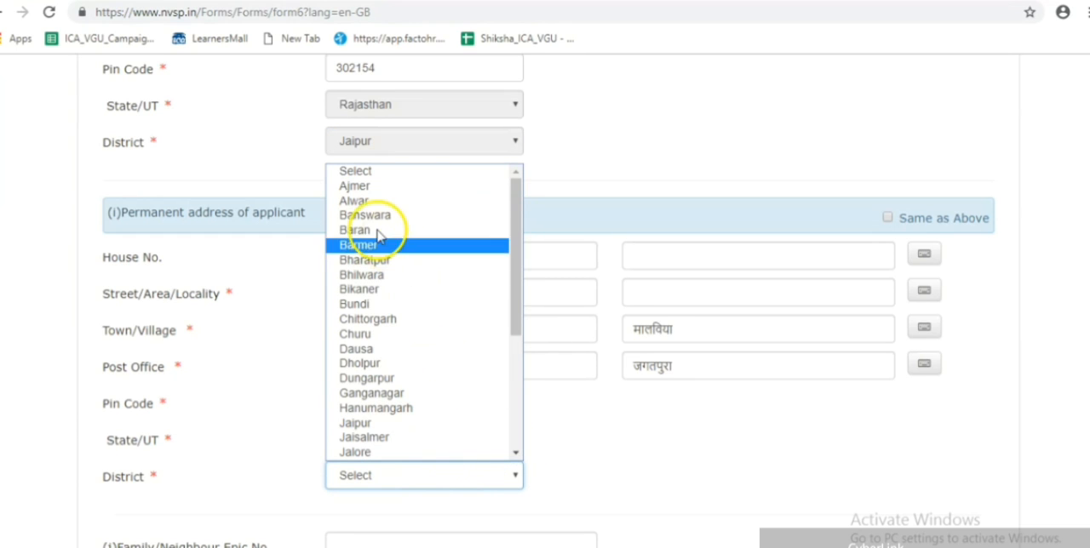
pyautogui.click(367, 201)
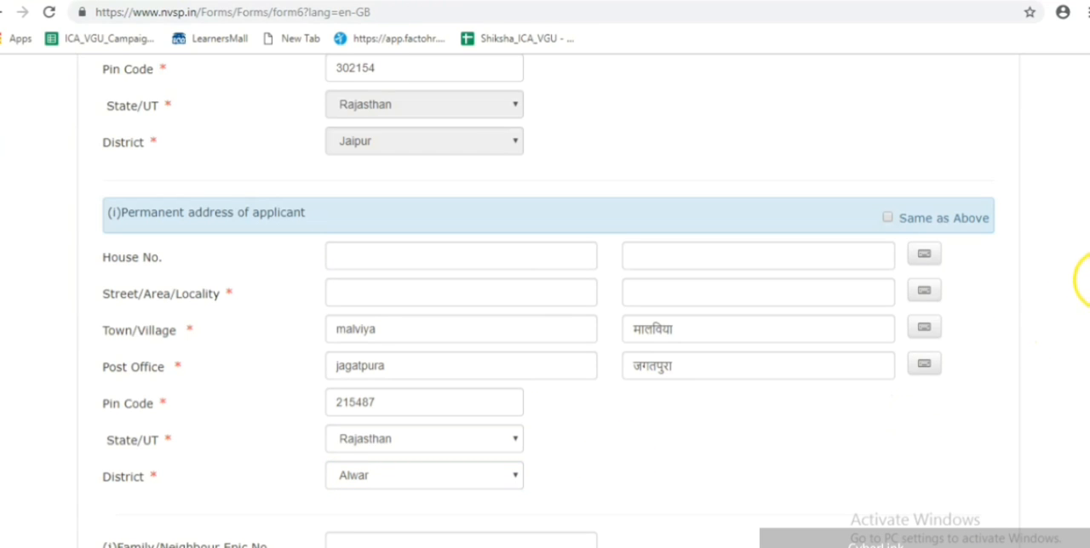
pyautogui.scroll(-3, 1081, 281)
pyautogui.scroll(-1, 1081, 281)
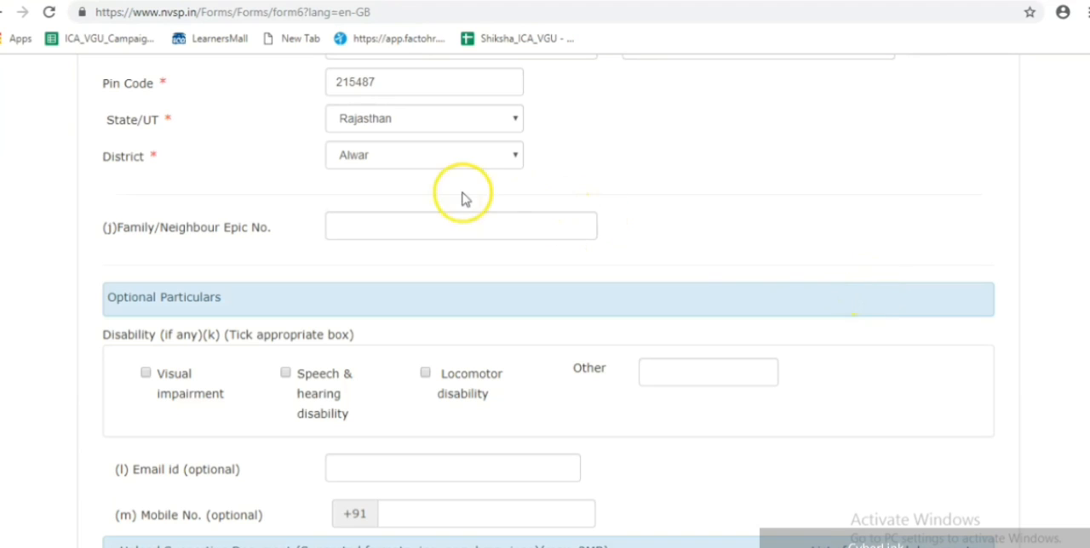
pyautogui.click(364, 222)
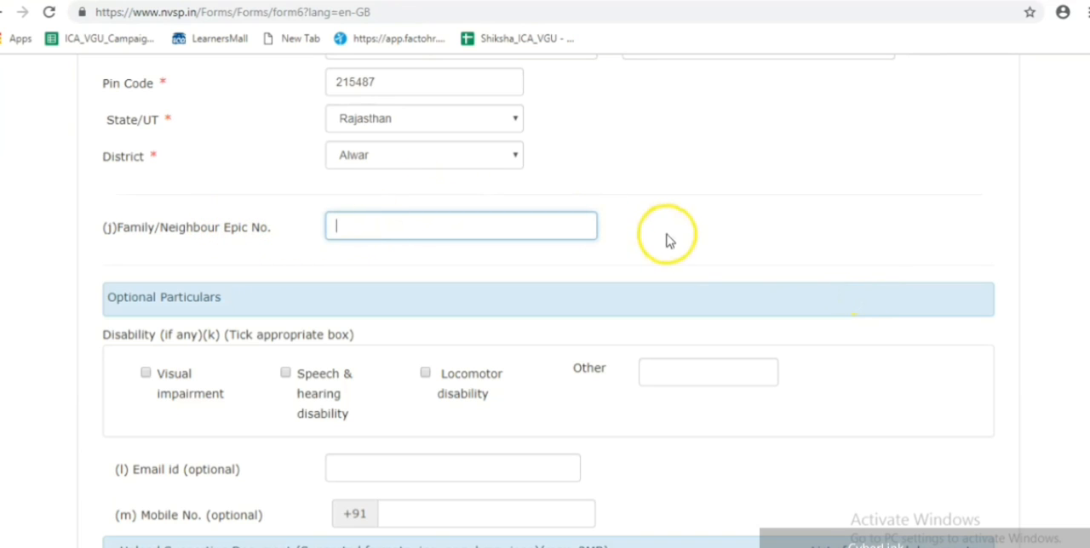
pyautogui.click(723, 226)
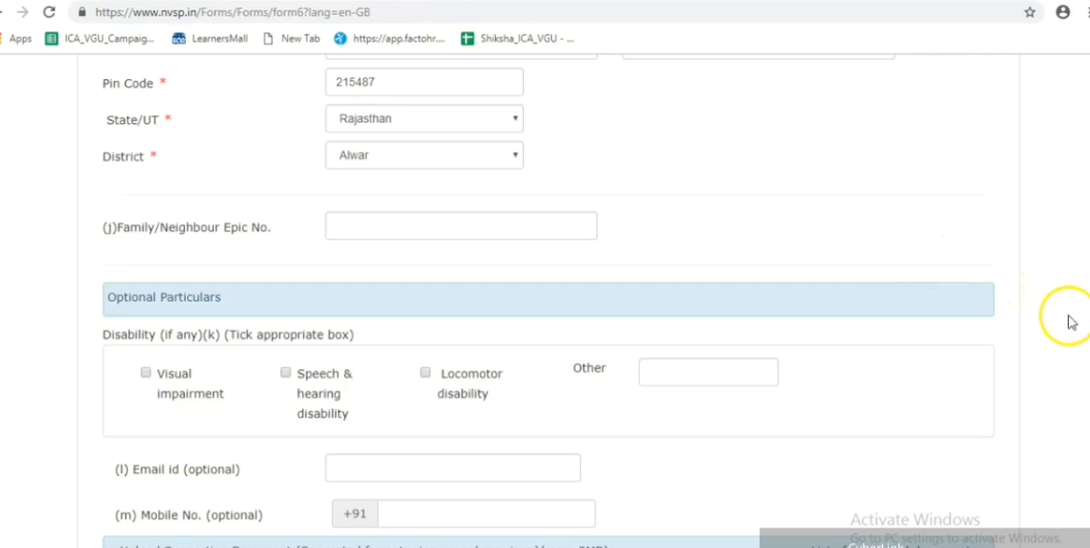
# - Enter the applicant's e-mail address in the optional Email id field
pyautogui.scroll(-3, 380, 126)
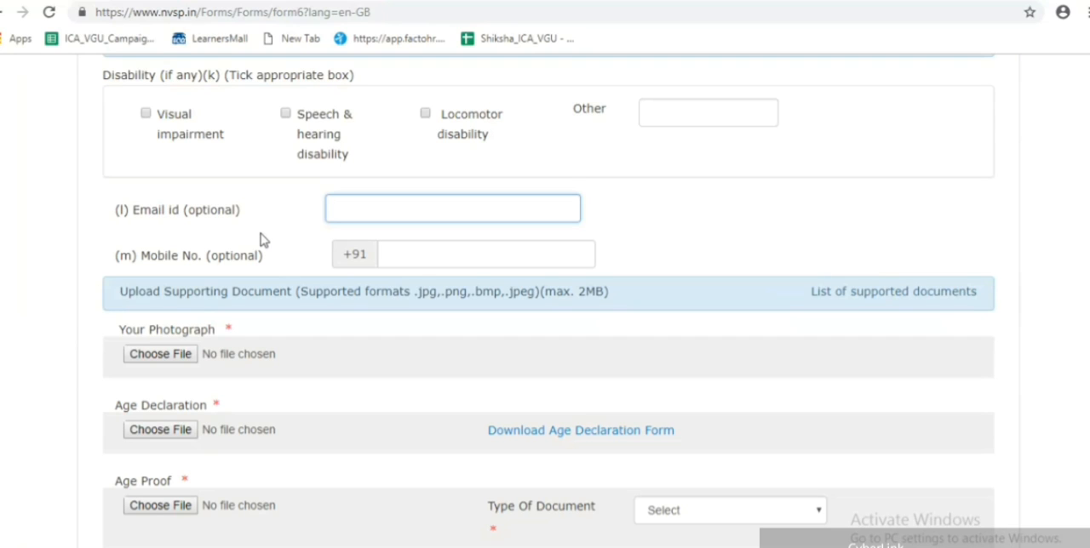
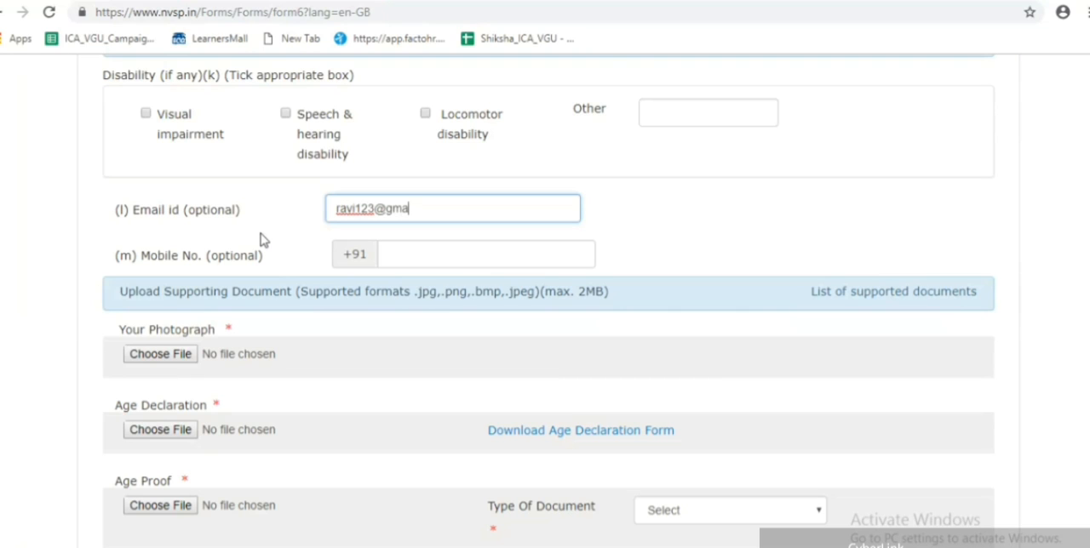
# - Enter a ten-digit phone number in the optional Mobile No. field
pyautogui.click(402, 252)
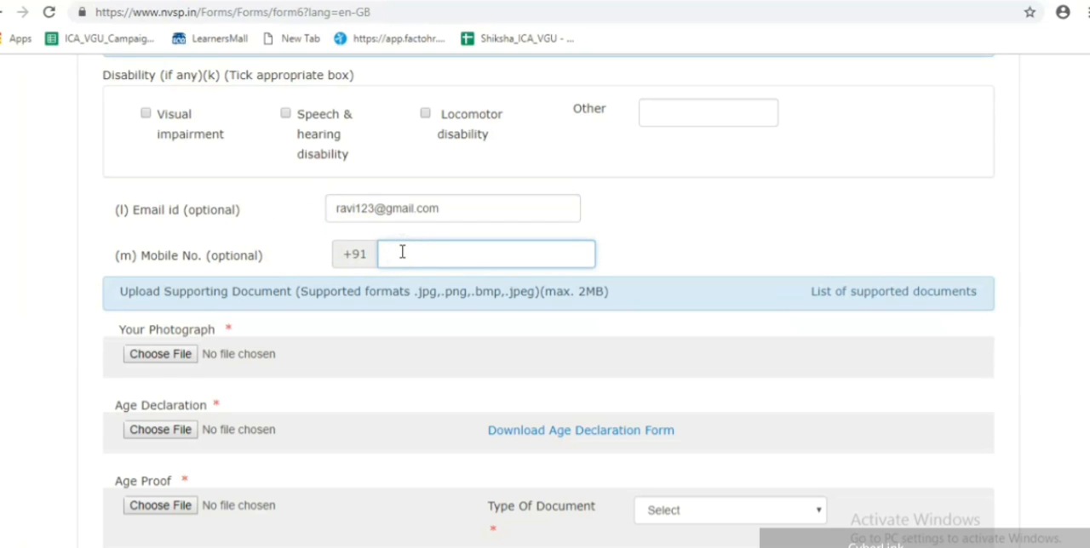
pyautogui.click(773, 228)
pyautogui.click(654, 255)
pyautogui.click(531, 254)
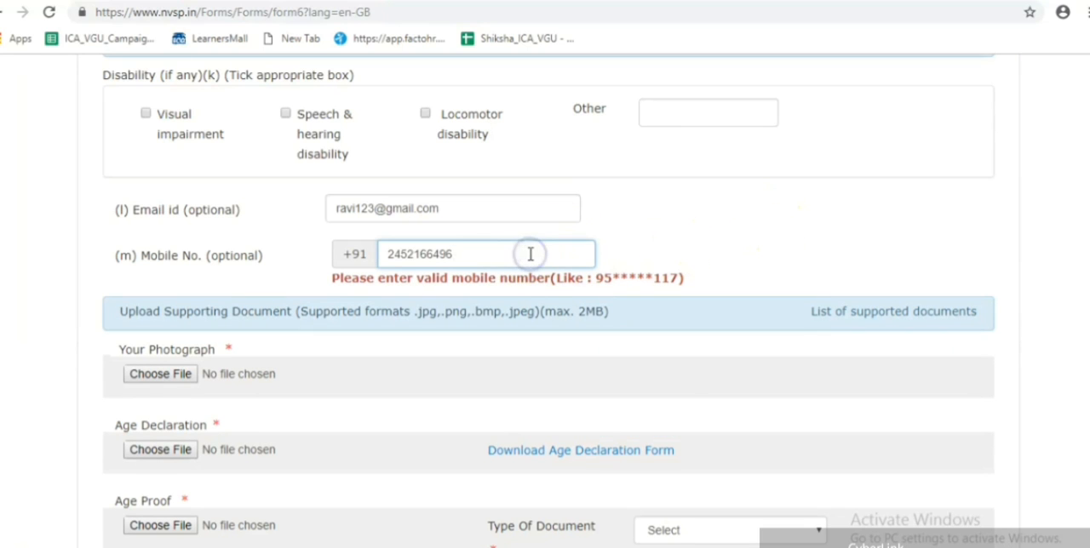
# - Correct the mobile number by replacing its first two digits so that it has a valid prefix
pyautogui.click(399, 254)
pyautogui.press('BackSpace')
pyautogui.press('BackSpace')
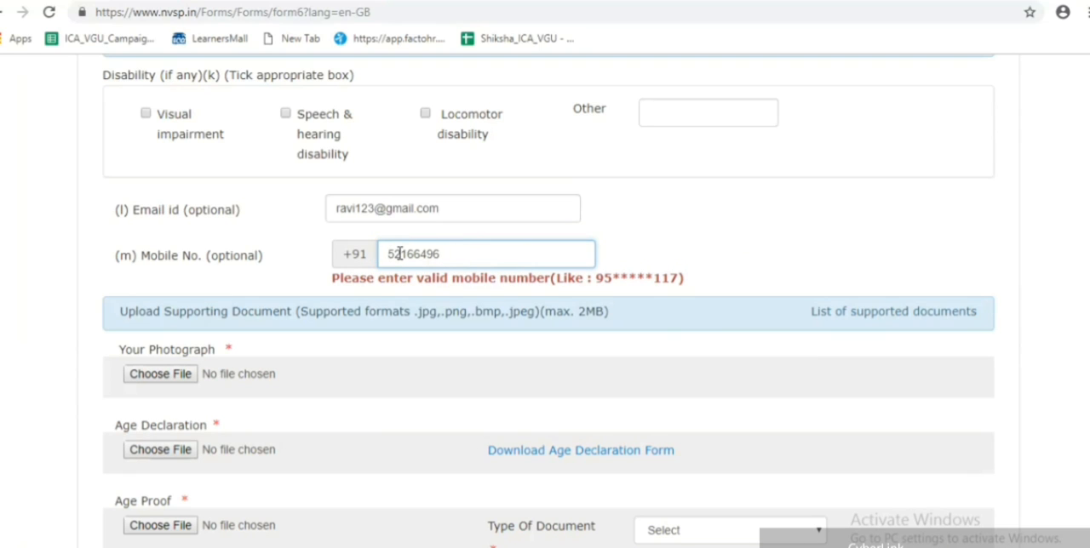
pyautogui.write('96')
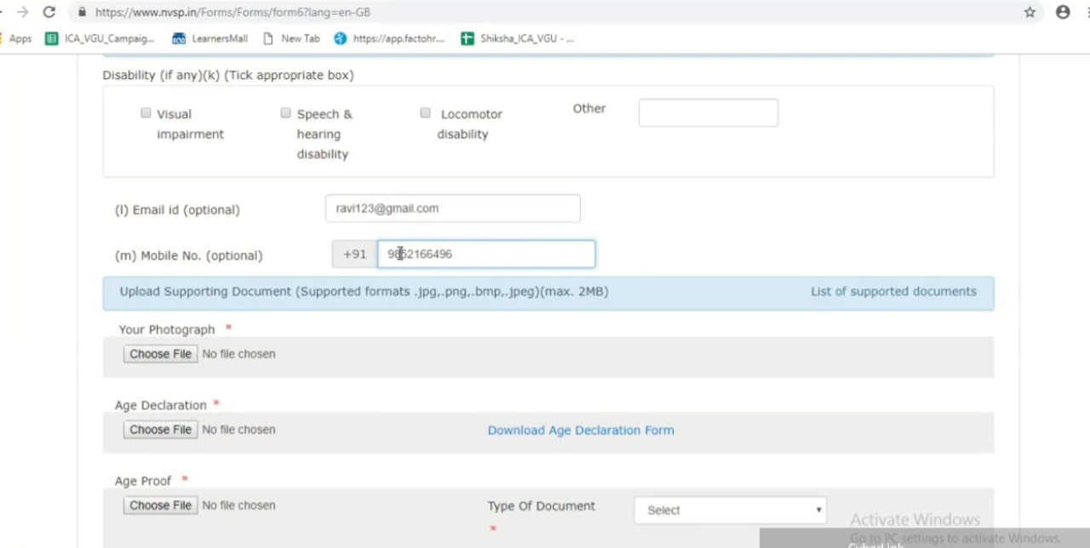
pyautogui.click(652, 244)
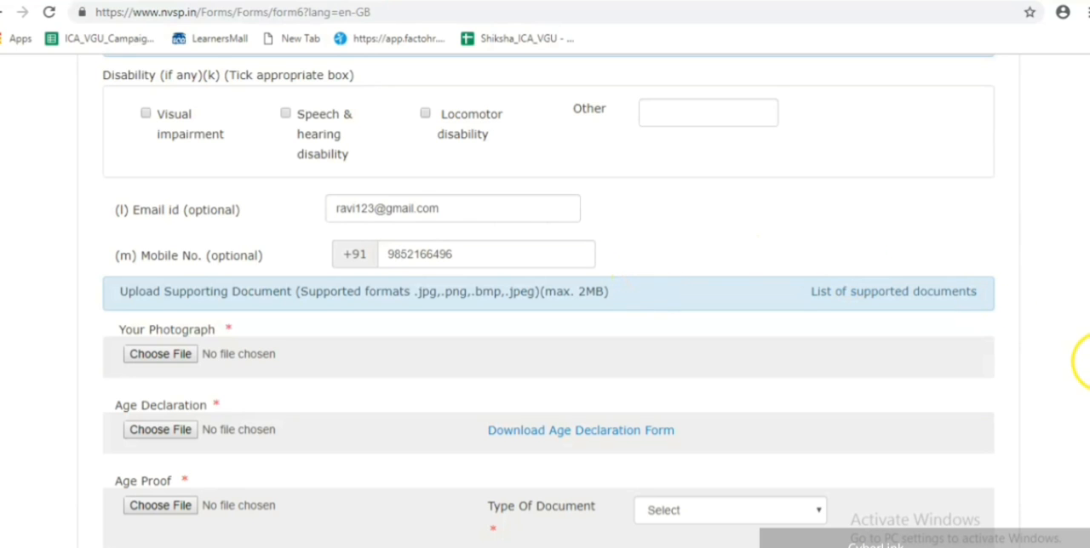
# - Open the file selection for Your Photograph and for Age Declaration, closing each without choosing a file
pyautogui.scroll(-2, 548, 300)
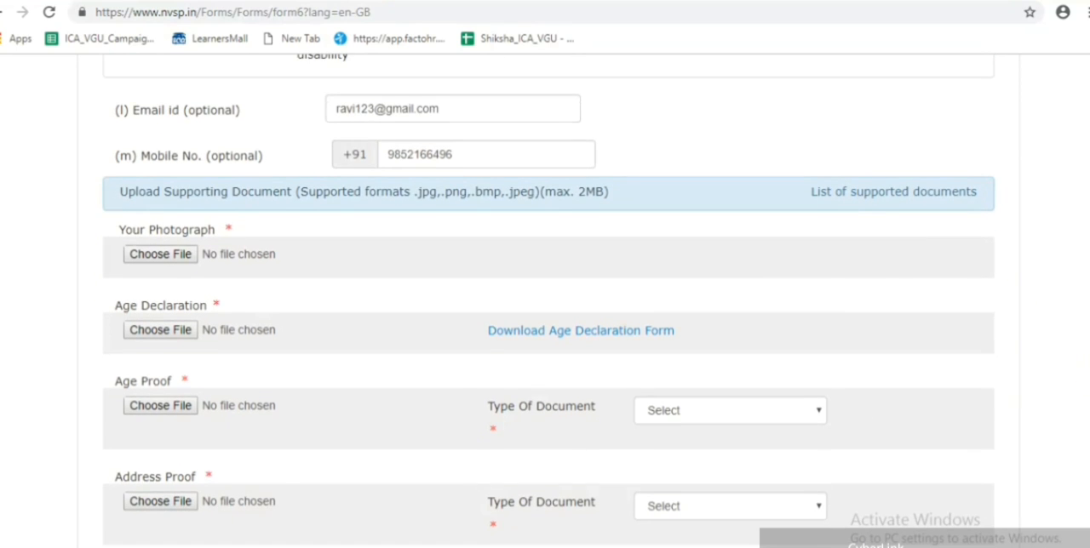
pyautogui.scroll(-1, 549, 300)
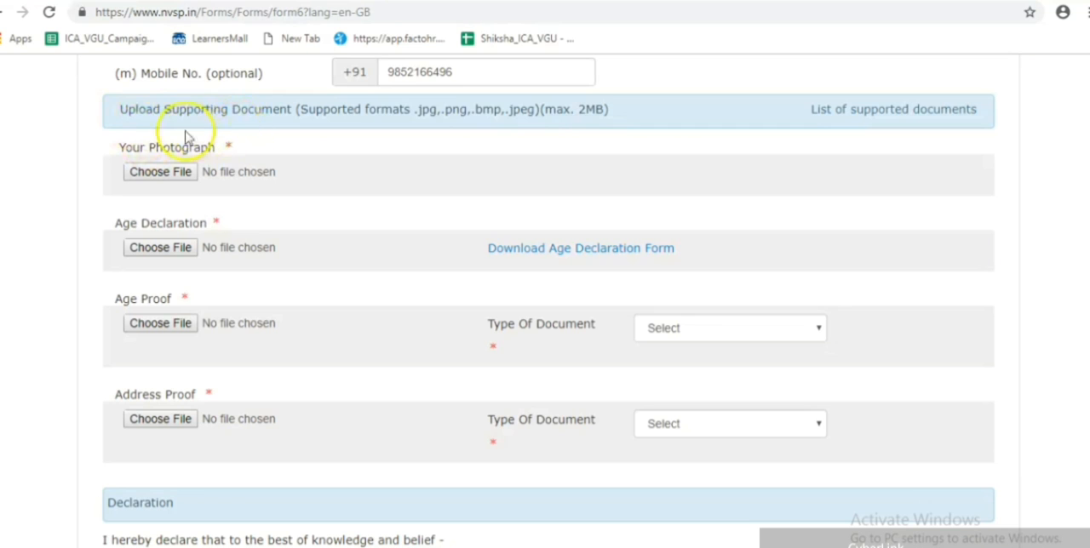
pyautogui.click(154, 175)
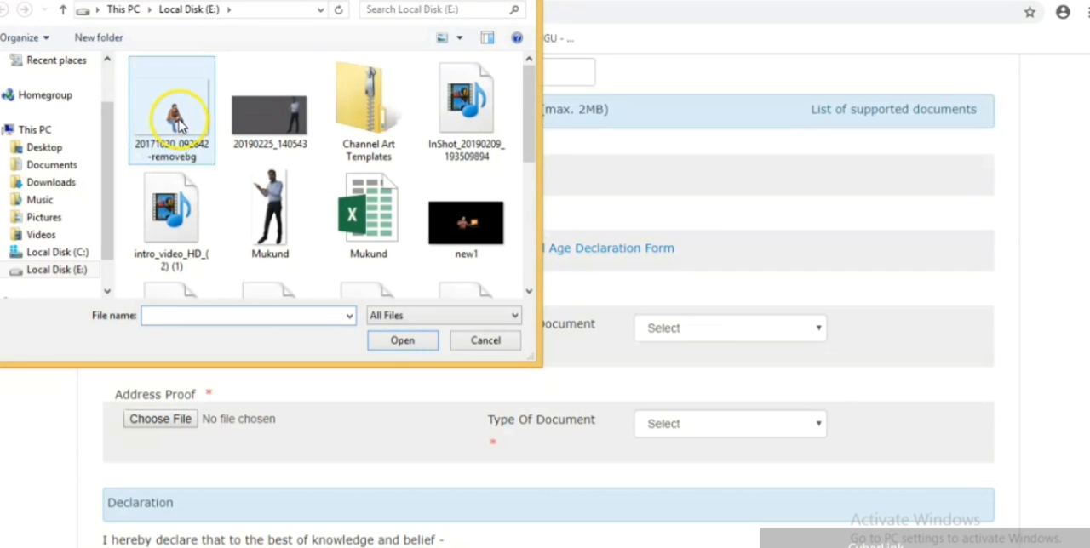
pyautogui.click(527, 0)
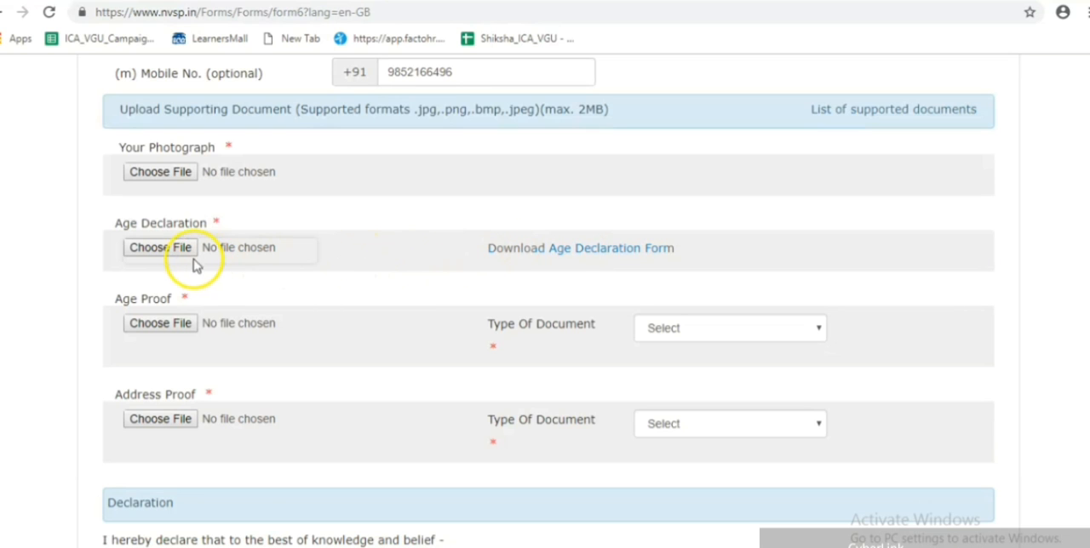
pyautogui.click(174, 248)
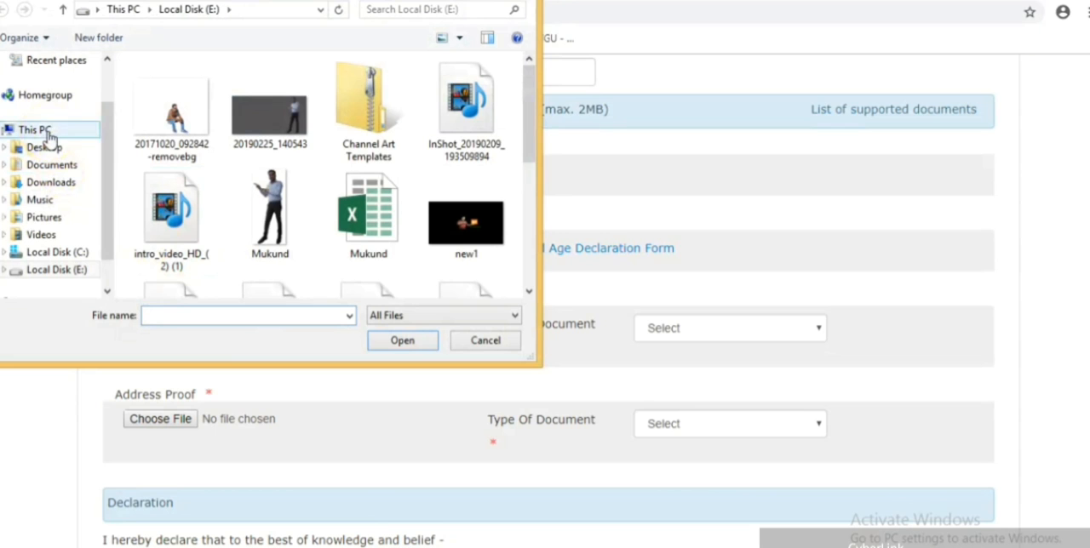
pyautogui.click(521, 1)
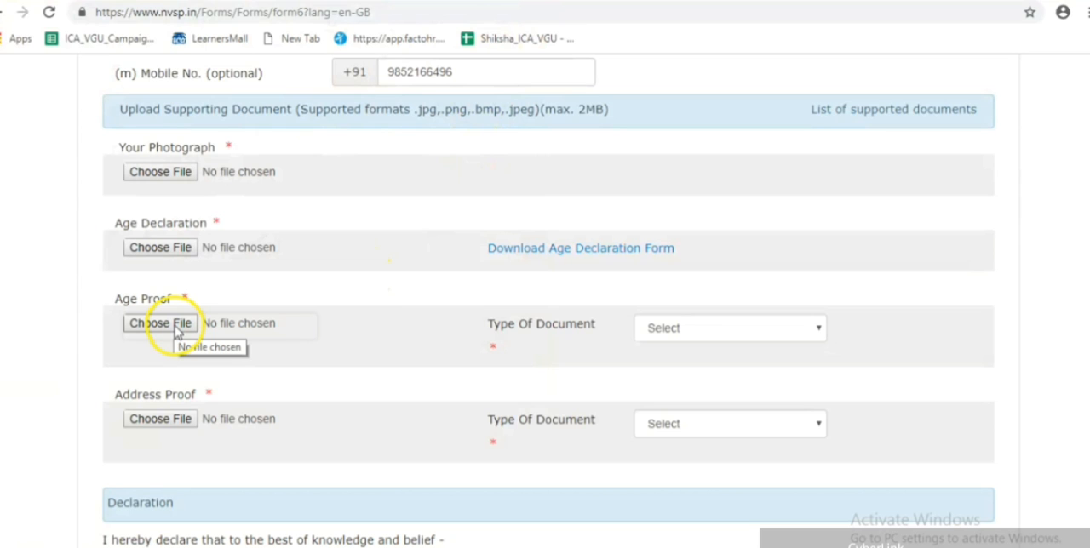
# - Set the Type Of Document for Age Proof to Aadhar letter issued by UIDAI
pyautogui.click(816, 328)
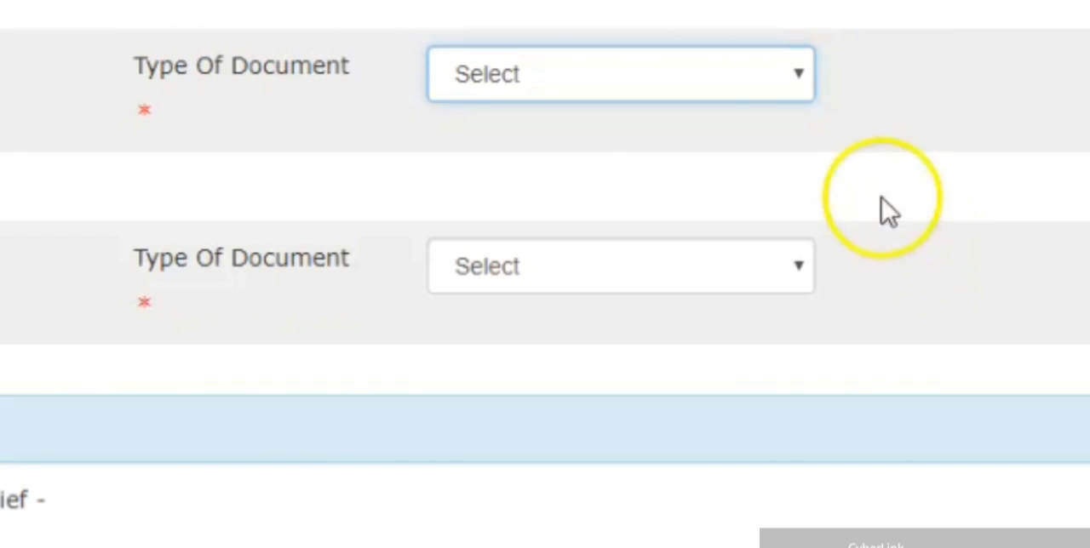
pyautogui.click(801, 84)
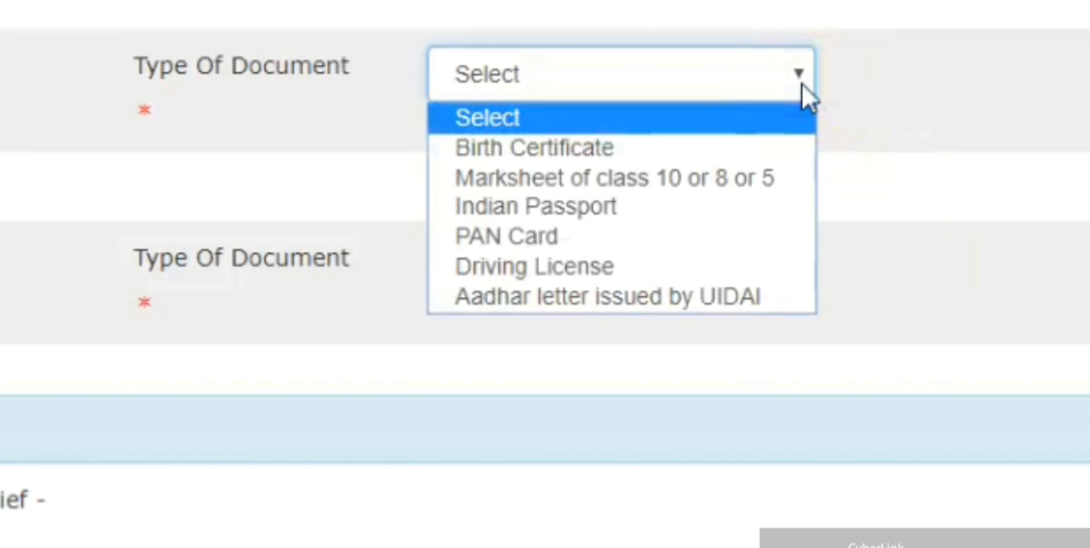
pyautogui.press('Down')
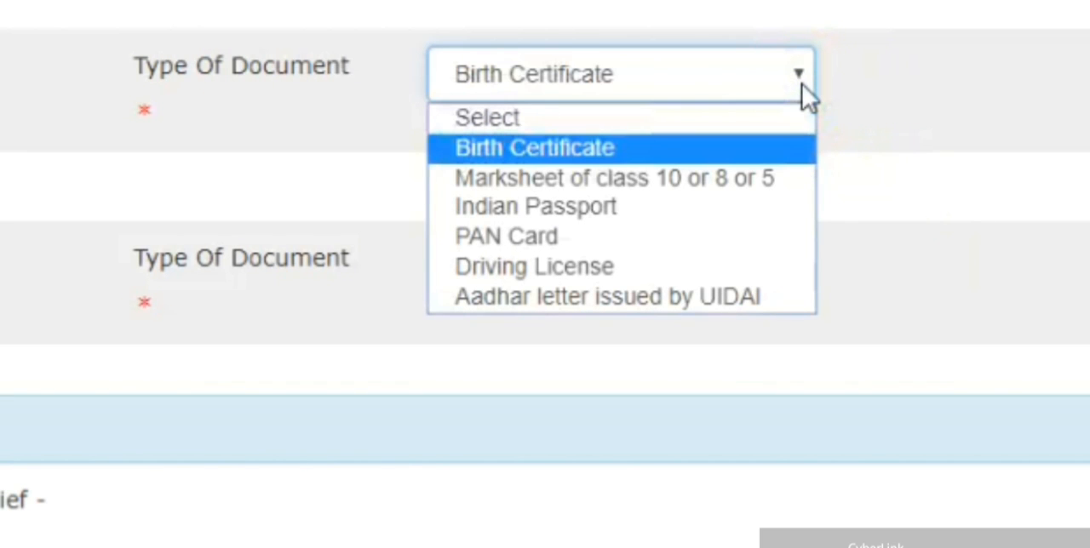
pyautogui.press('Down')
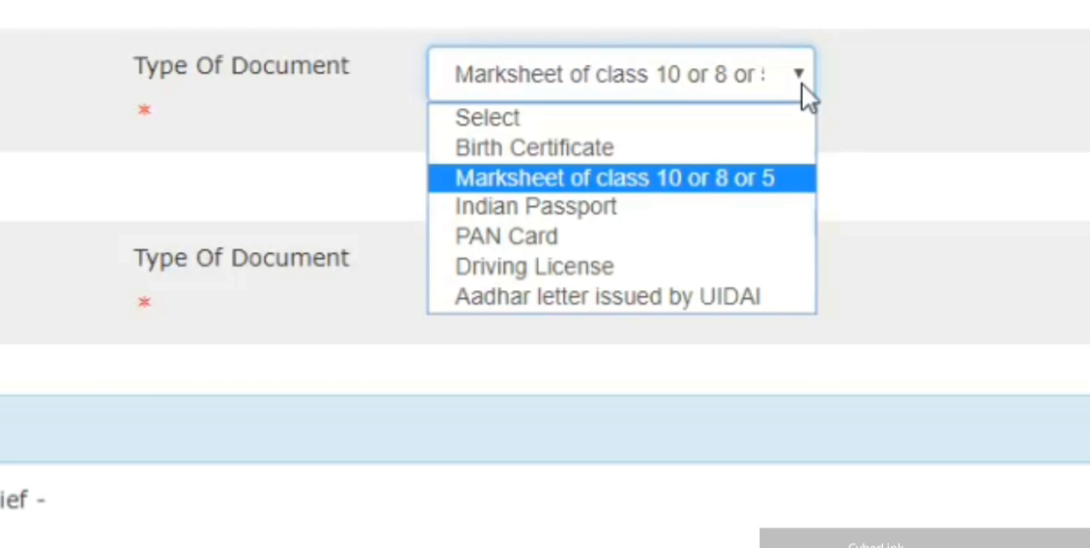
pyautogui.press('Down')
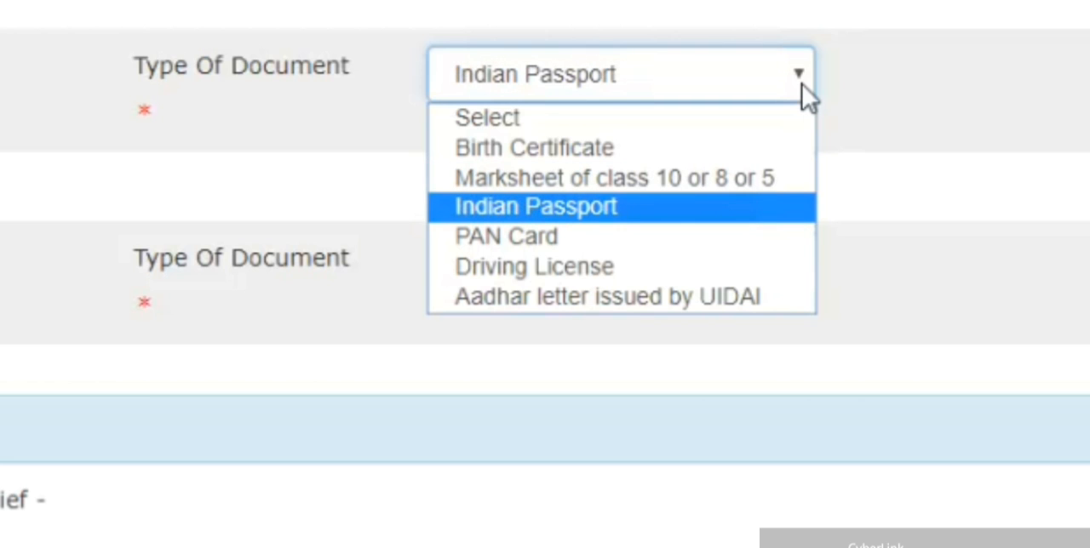
pyautogui.press('Down')
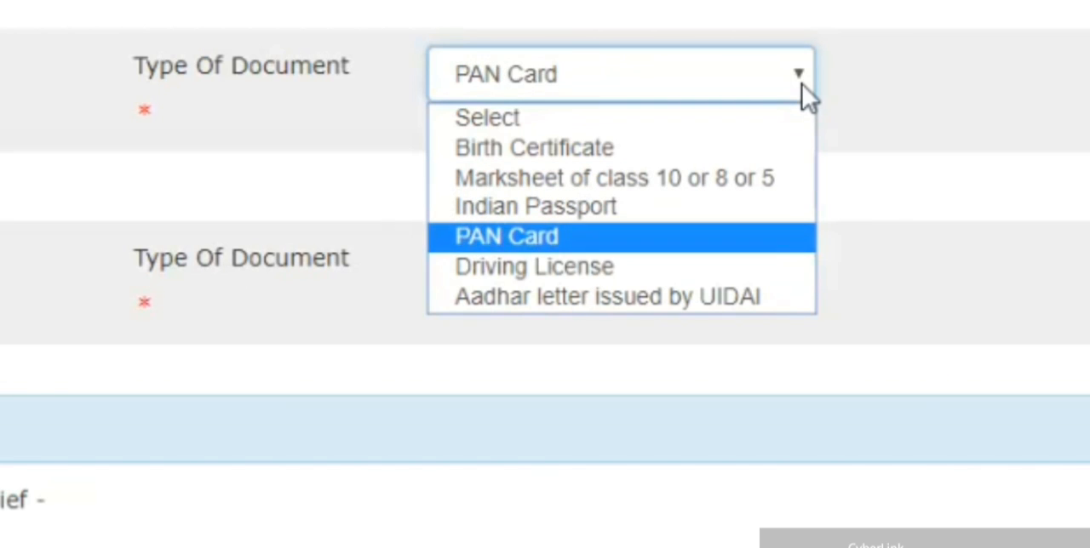
pyautogui.press('Down')
pyautogui.press('Down')
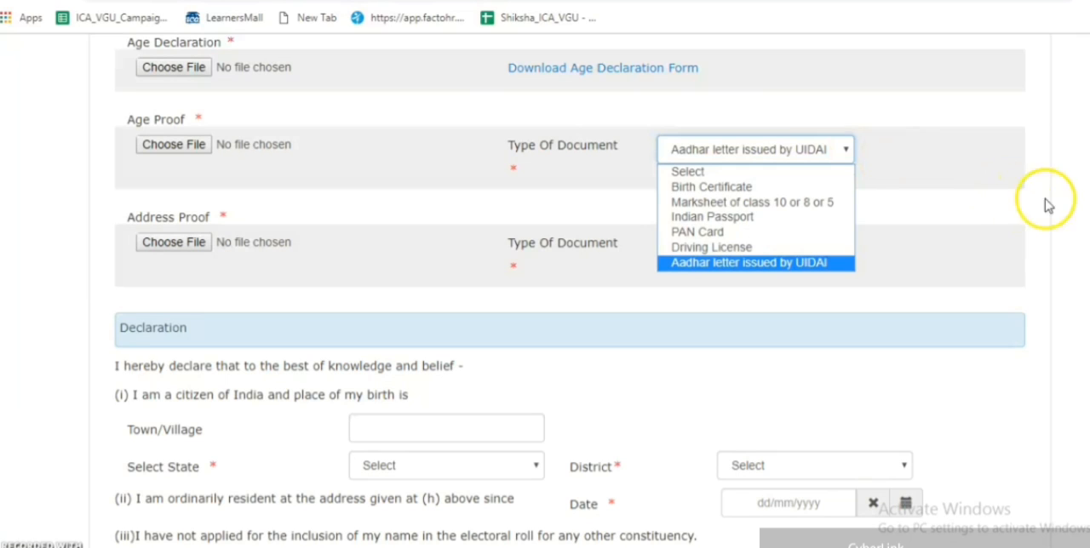
pyautogui.click(1087, 197)
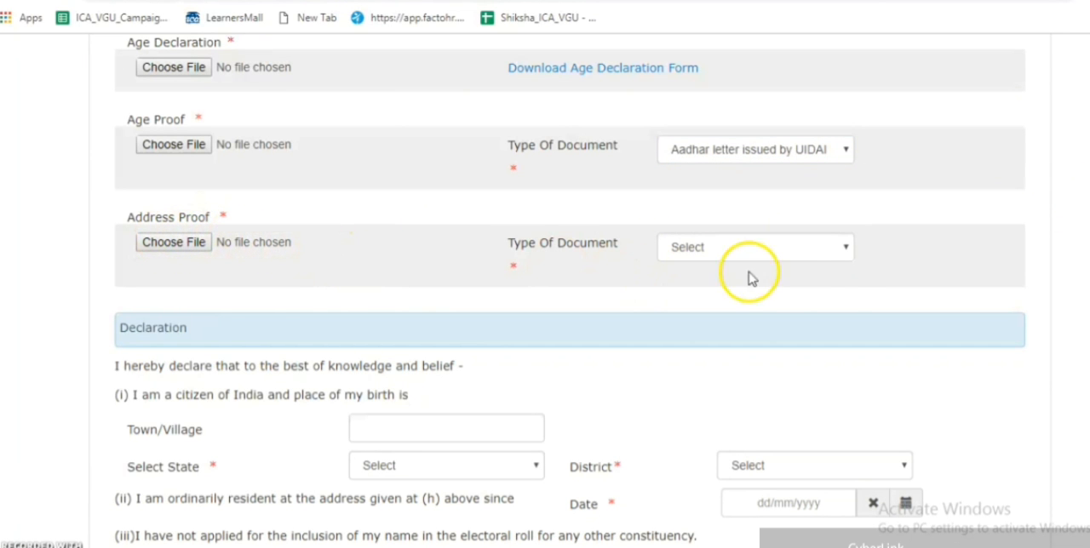
# - Set the Address Proof document type to Post/letter/mail delivered through Indian Postal Department, and open its file selection without choosing a file
pyautogui.click(841, 258)
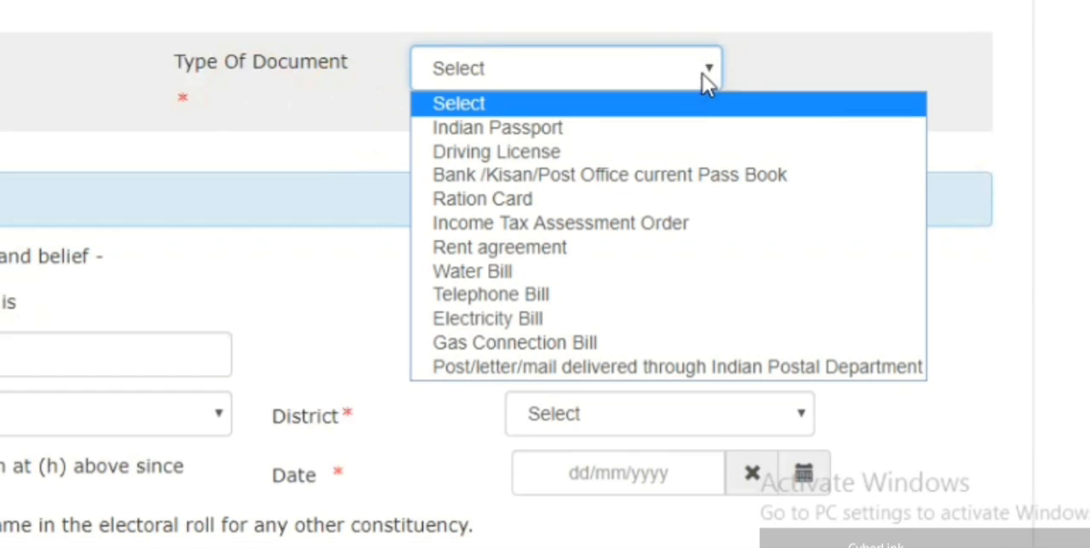
pyautogui.press('Down')
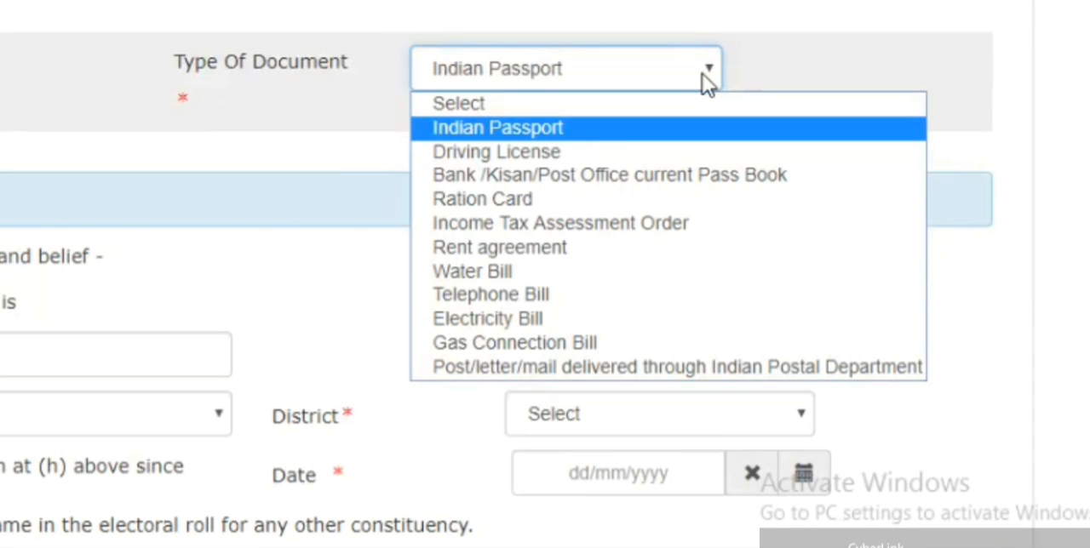
pyautogui.press('Down')
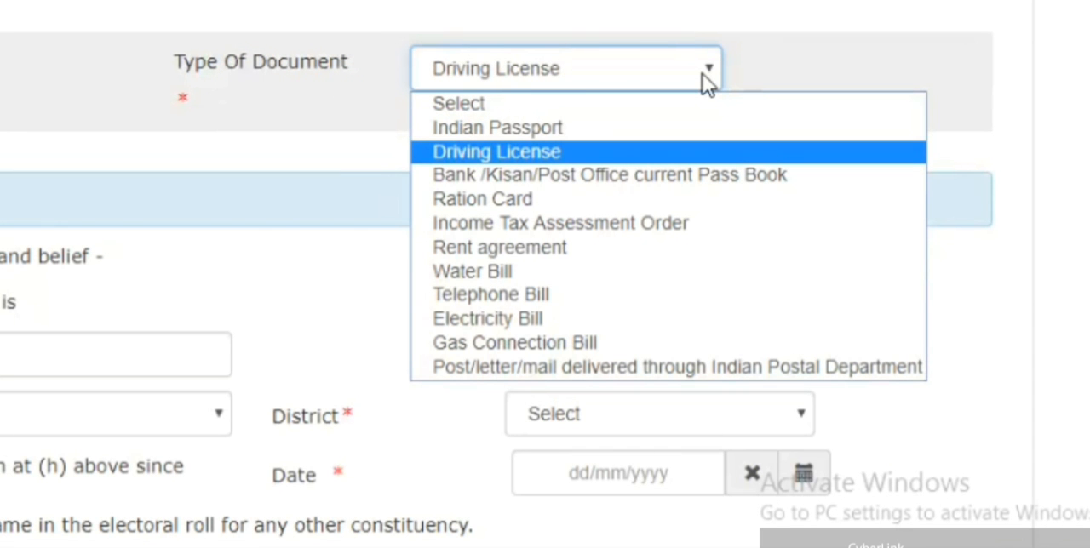
pyautogui.press('Down')
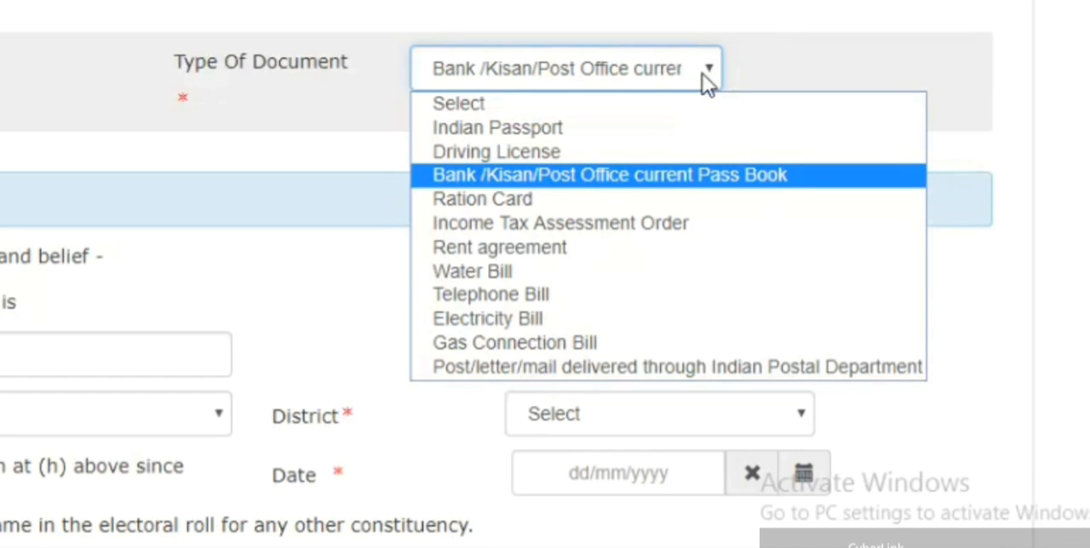
pyautogui.press('Down')
pyautogui.press('Down')
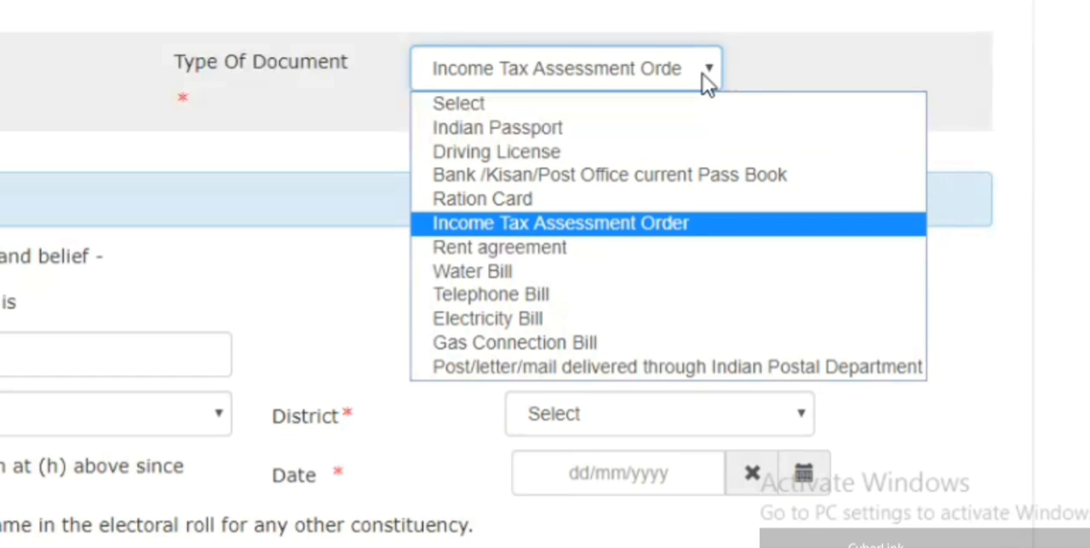
pyautogui.press('Down')
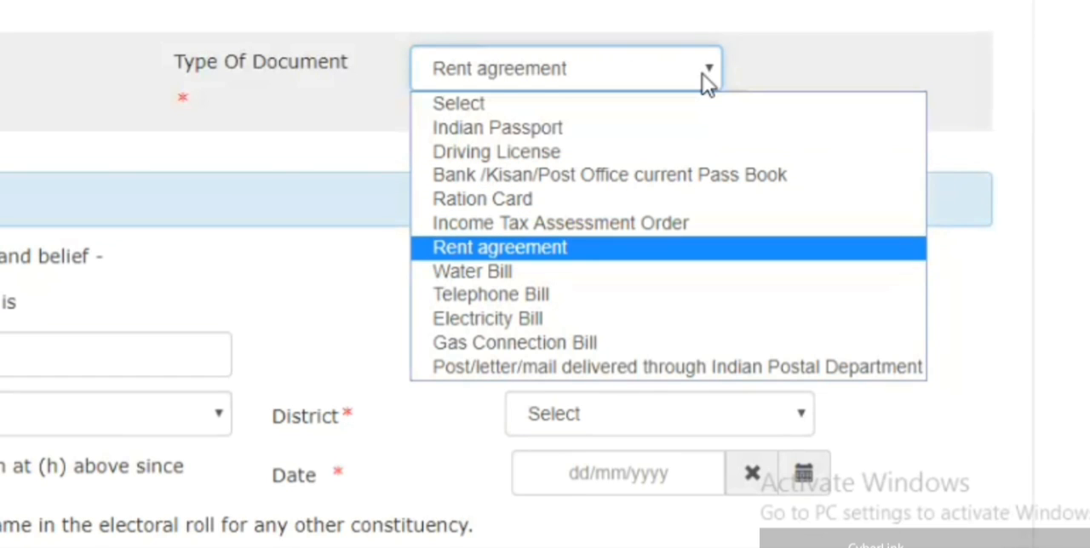
pyautogui.press('Down')
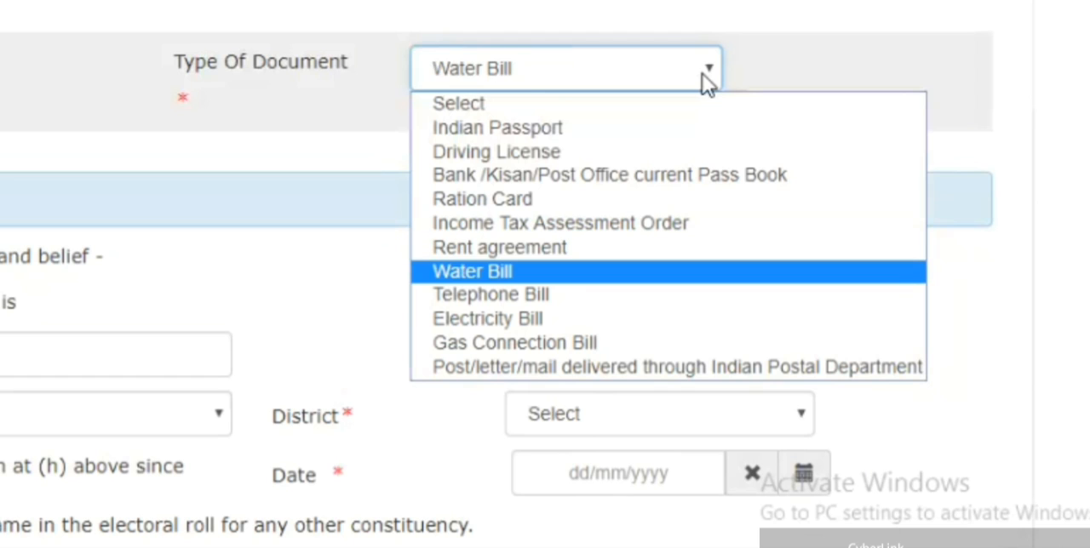
pyautogui.press('Down')
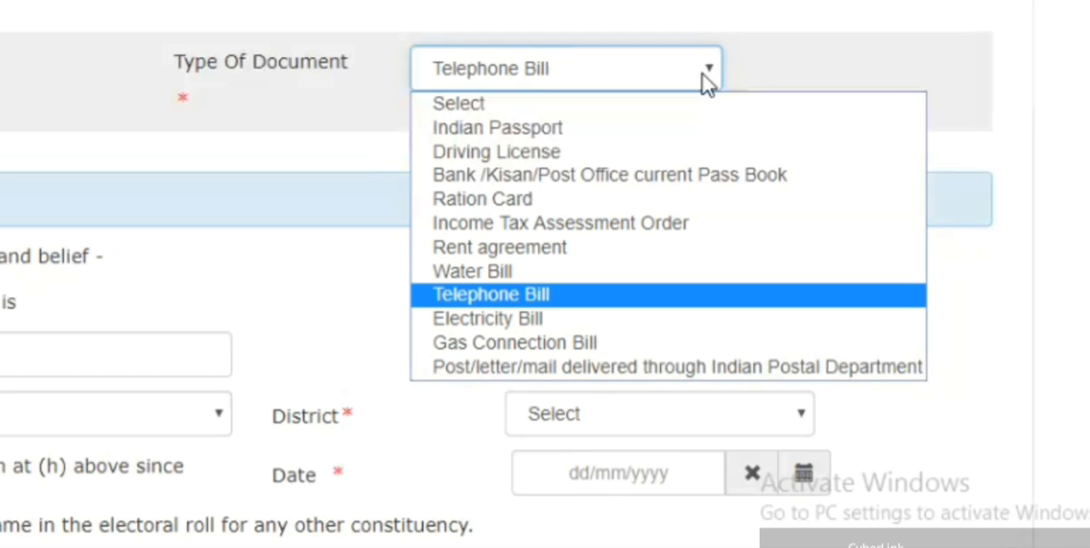
pyautogui.press('Down')
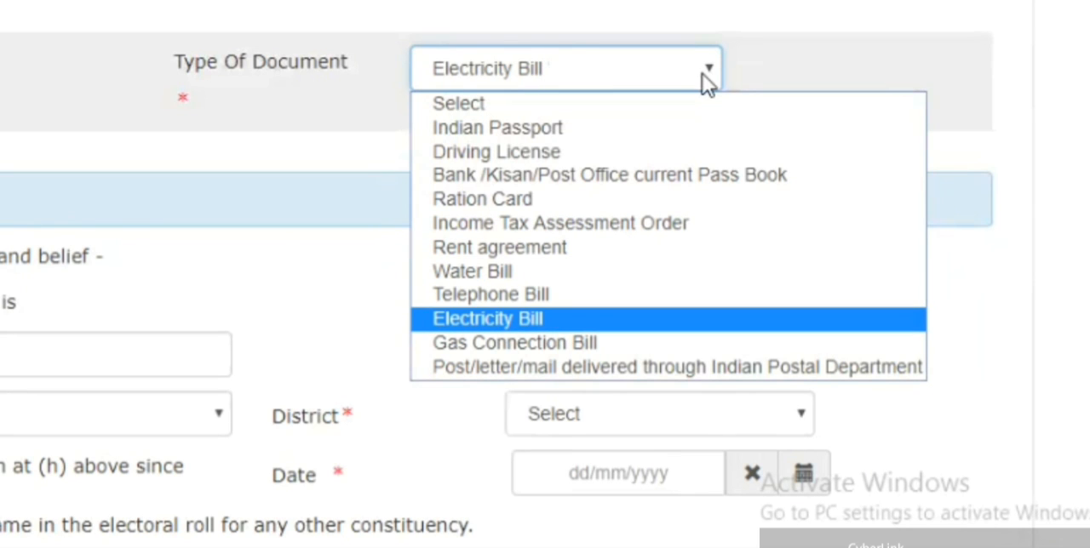
pyautogui.press('Down')
pyautogui.press('Down')
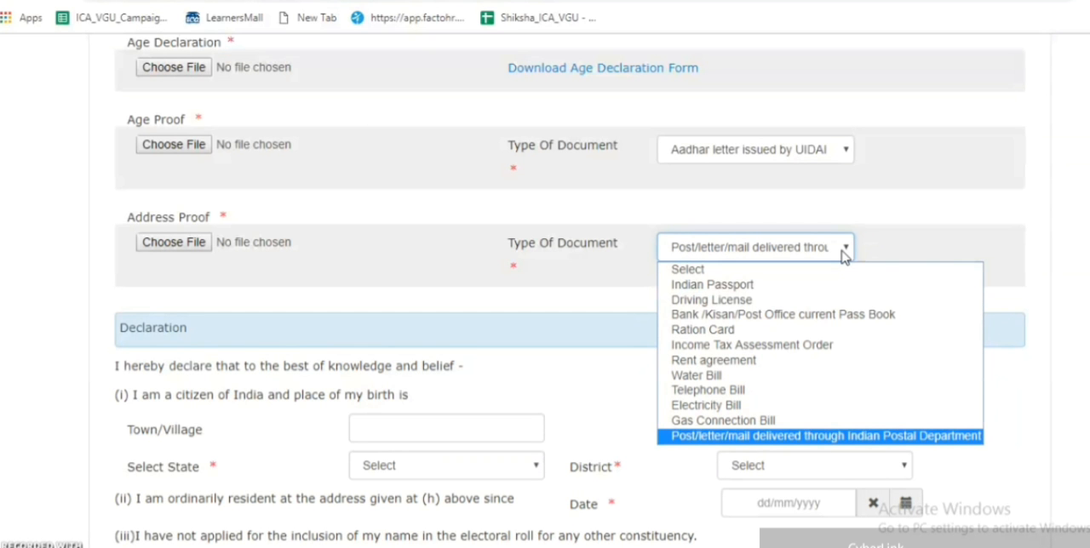
pyautogui.click(1075, 305)
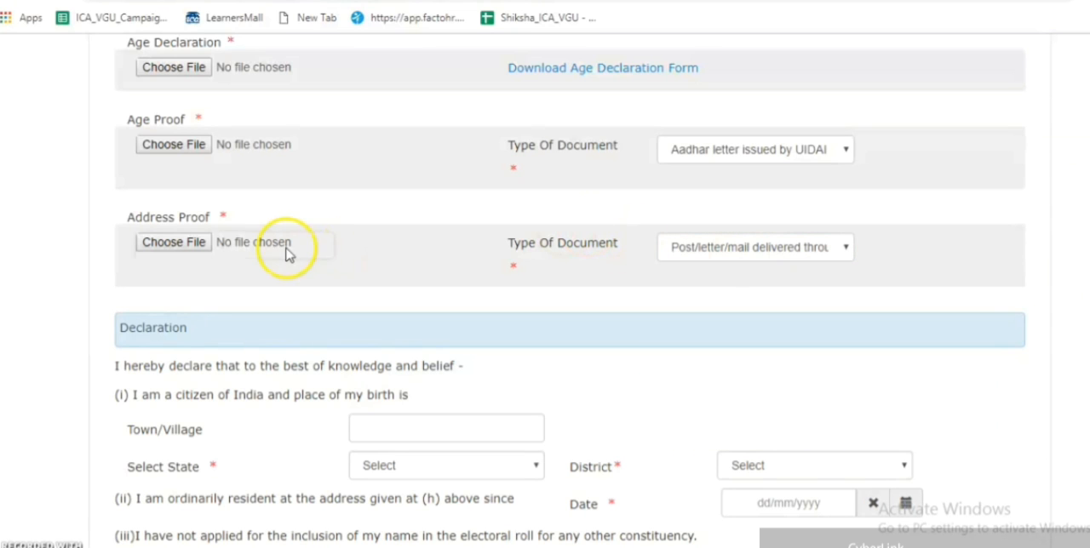
pyautogui.click(196, 246)
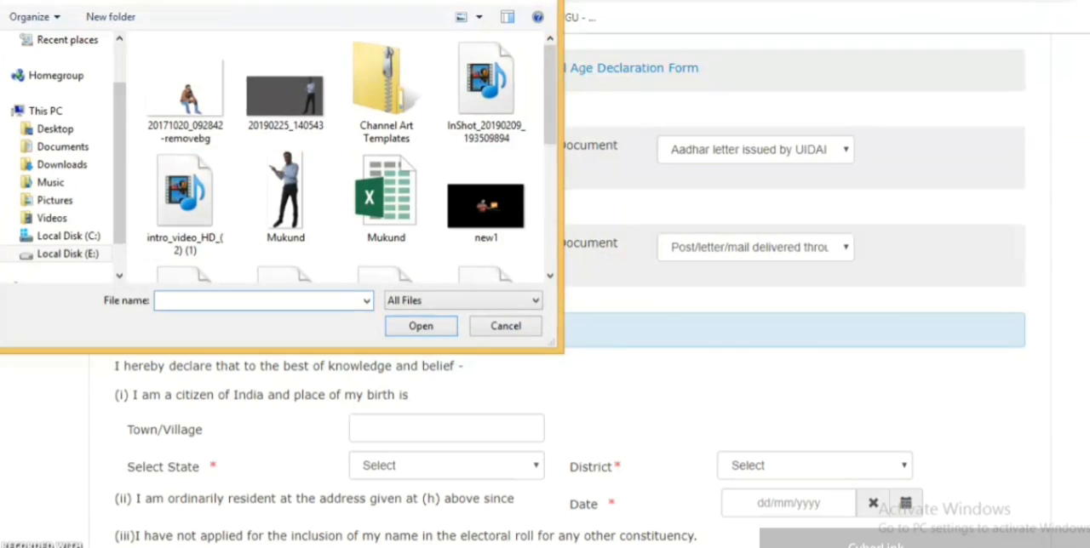
pyautogui.press('Escape')
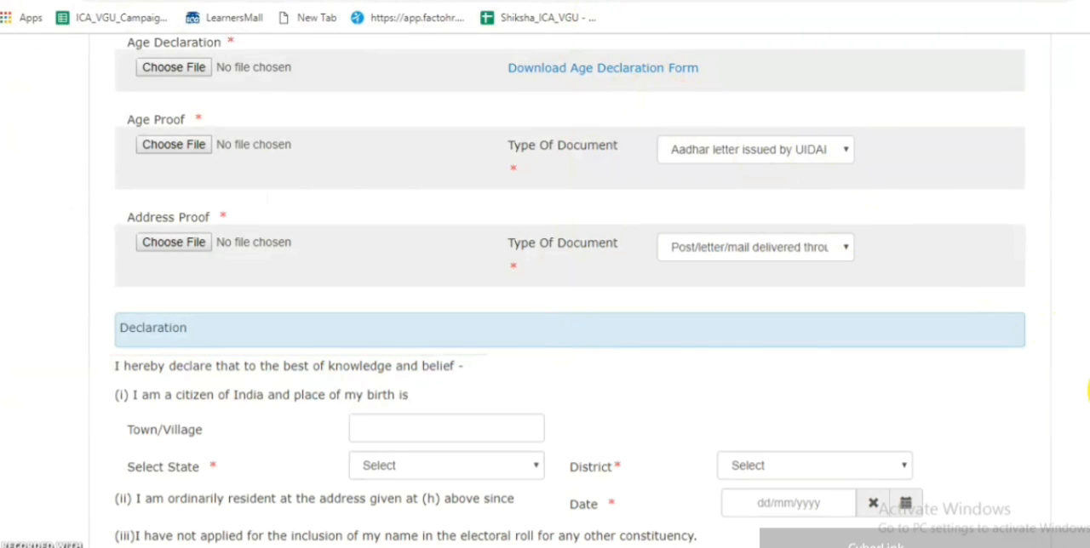
# - Fill in the declaration's place of birth with Town/Village jaipur, state Rajasthan and district Jaipur
pyautogui.scroll(-3, 571, 289)
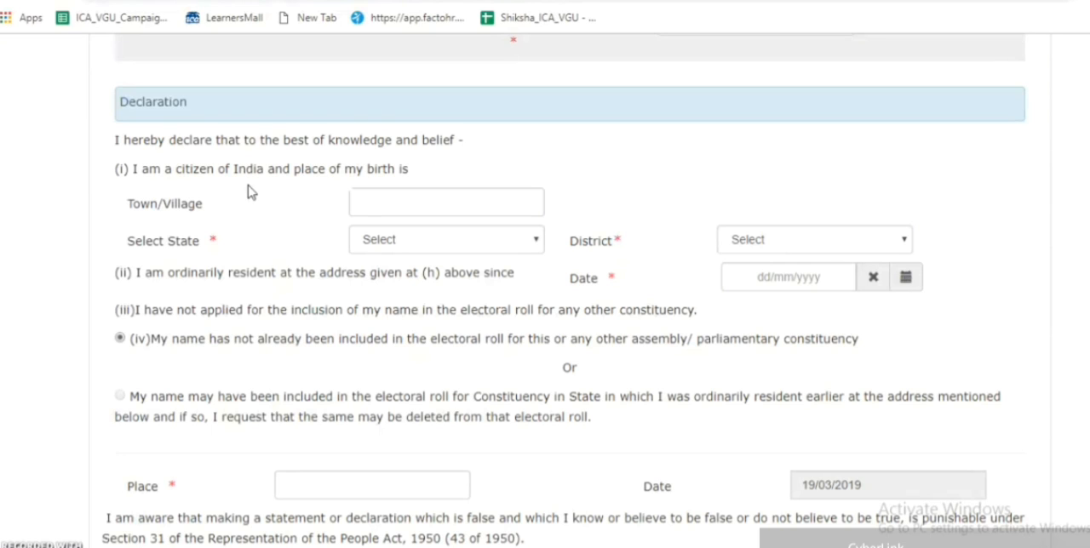
pyautogui.click(374, 204)
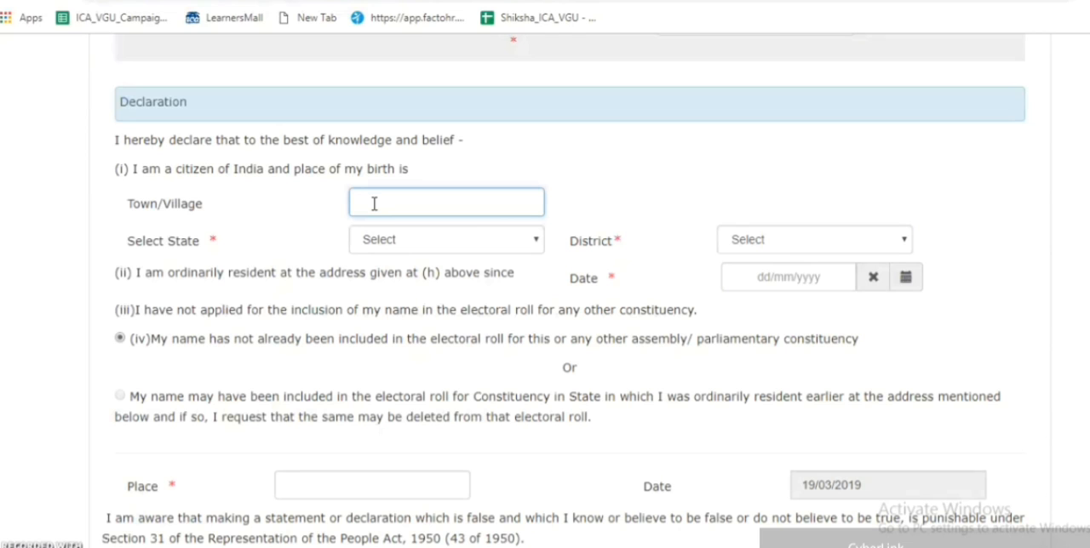
pyautogui.write('jaipur')
pyautogui.click(446, 241)
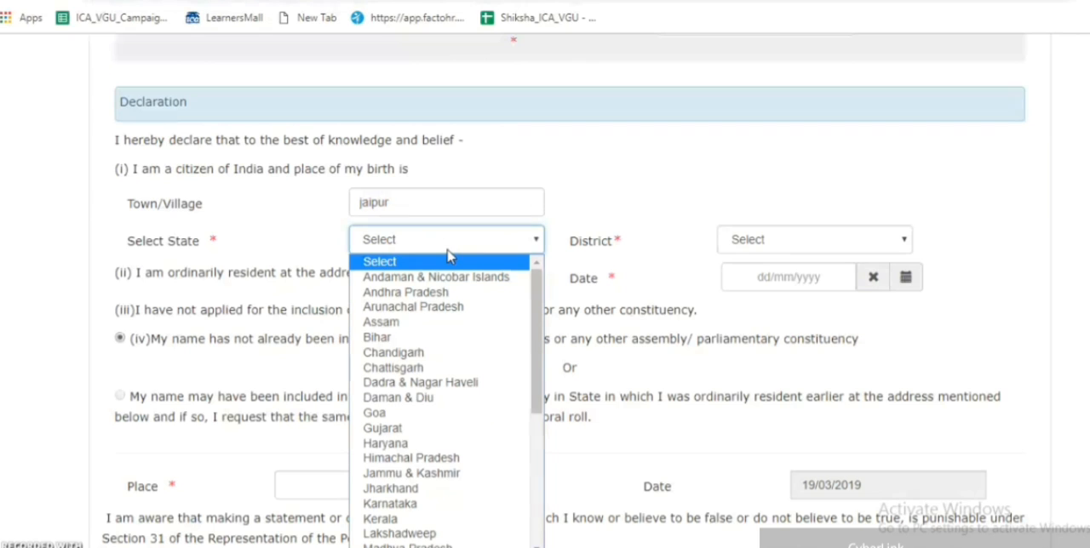
pyautogui.press('r')
pyautogui.click(449, 252)
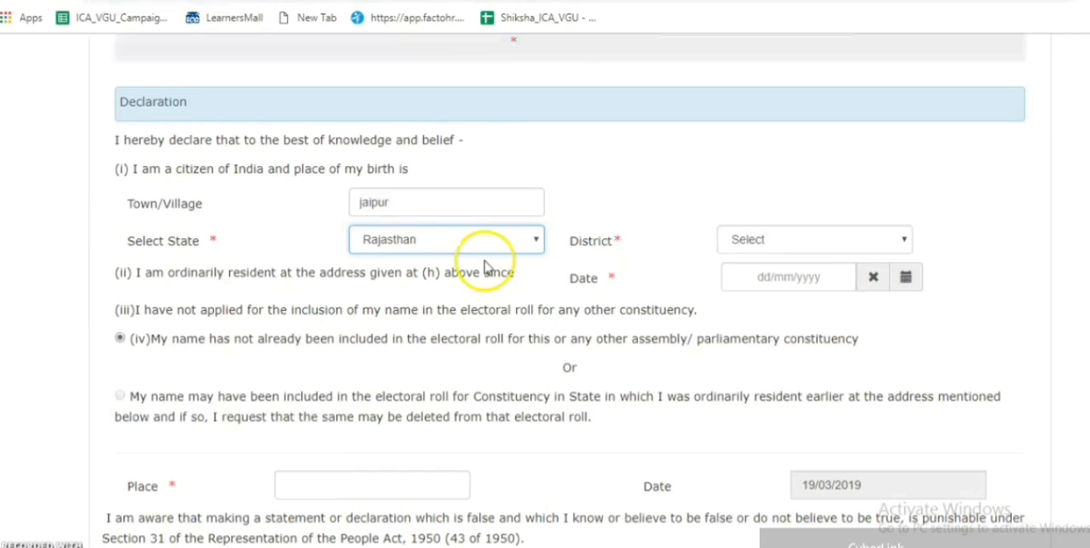
pyautogui.click(802, 248)
pyautogui.press('j')
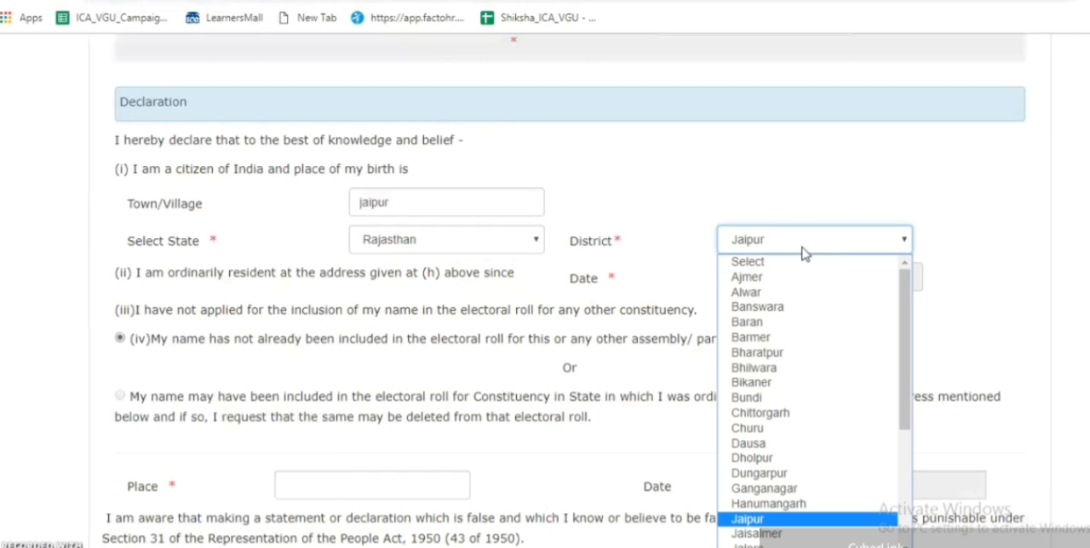
pyautogui.click(802, 249)
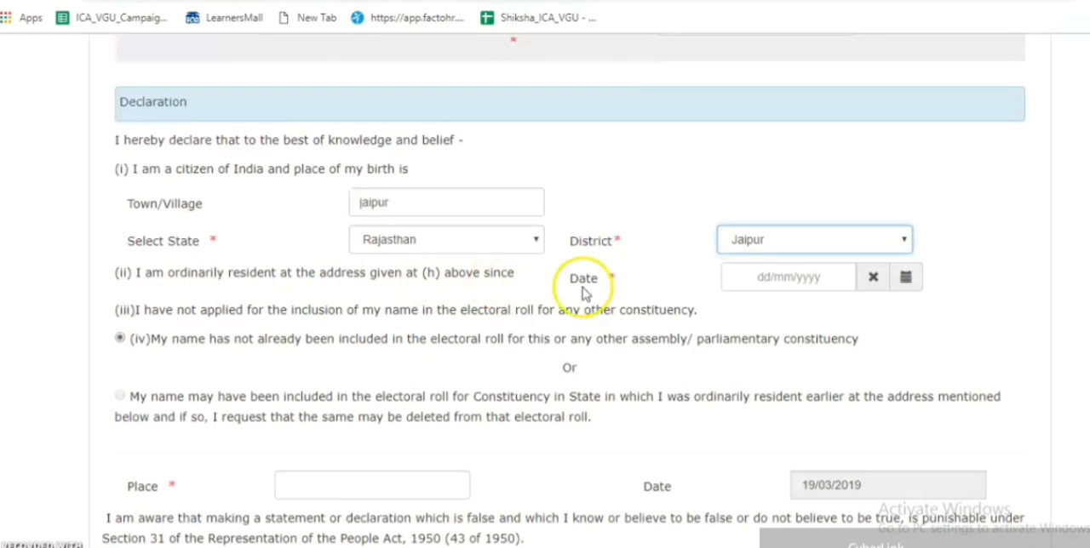
# - Set the date since which the applicant has ordinarily resided at the given address to 02/03/2018
pyautogui.click(754, 280)
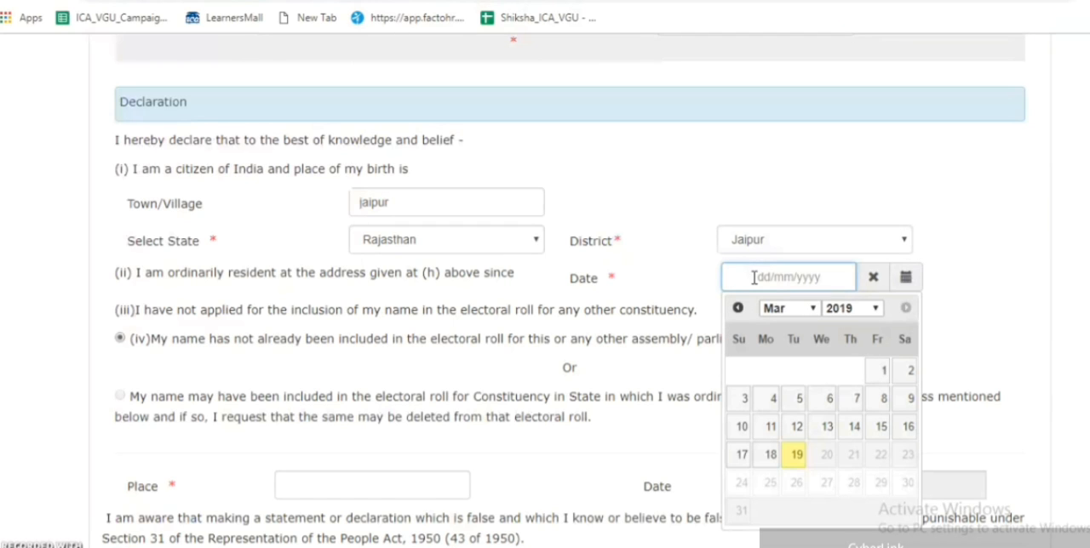
pyautogui.click(871, 309)
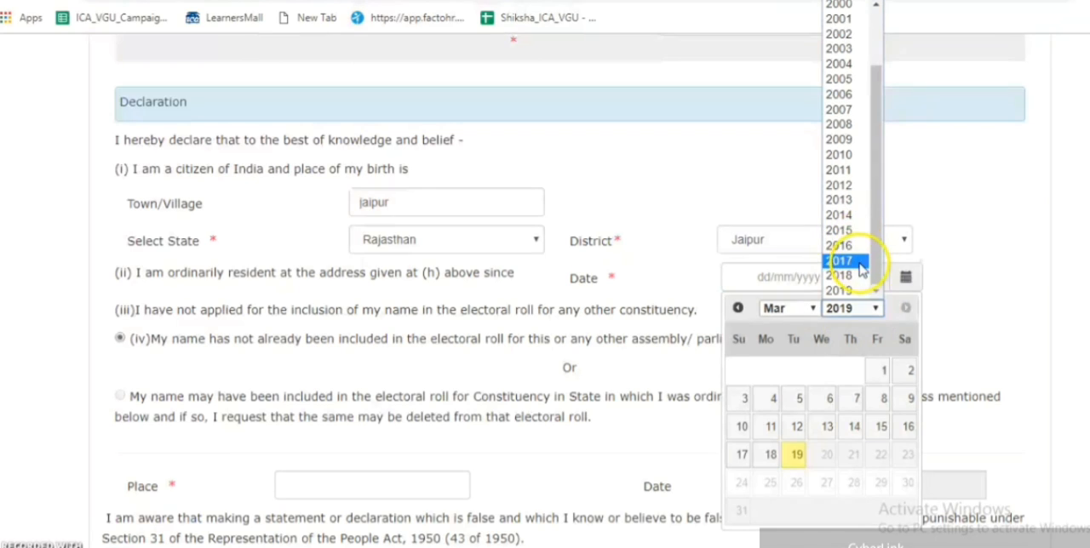
pyautogui.click(857, 275)
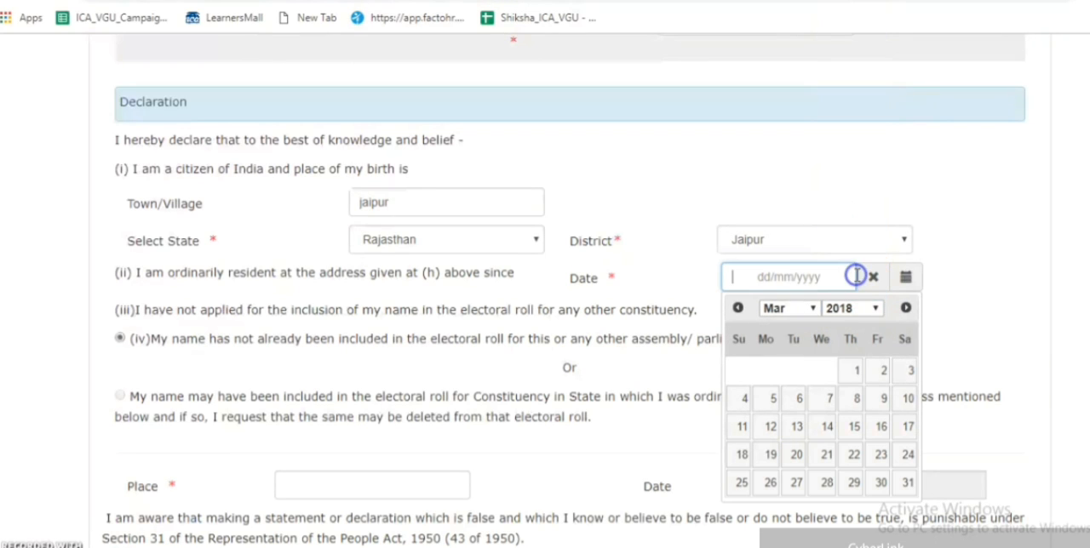
pyautogui.click(880, 374)
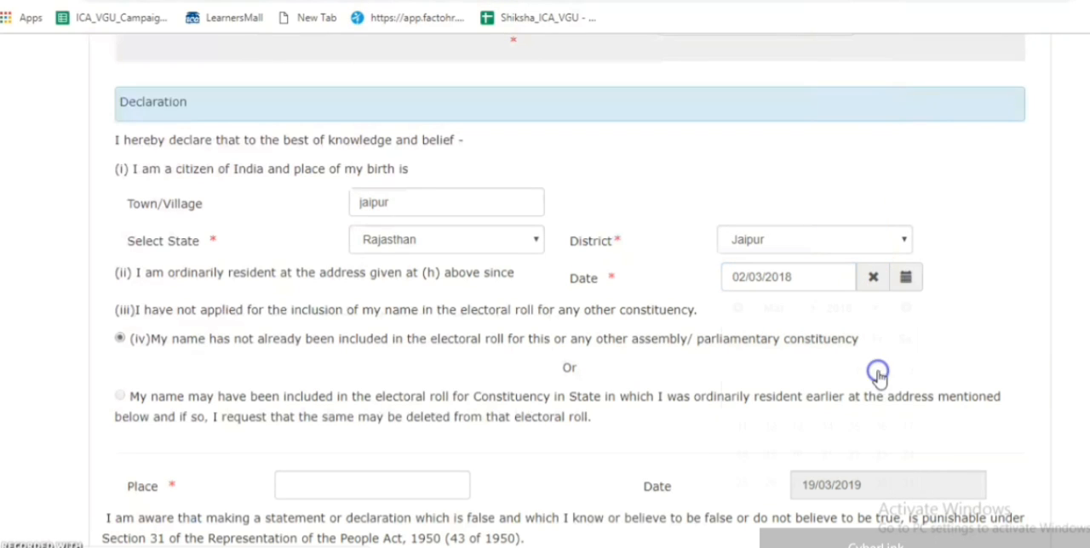
pyautogui.click(1054, 338)
# - Enter jaipur in the required Place field of the declaration
pyautogui.scroll(-3, 568, 291)
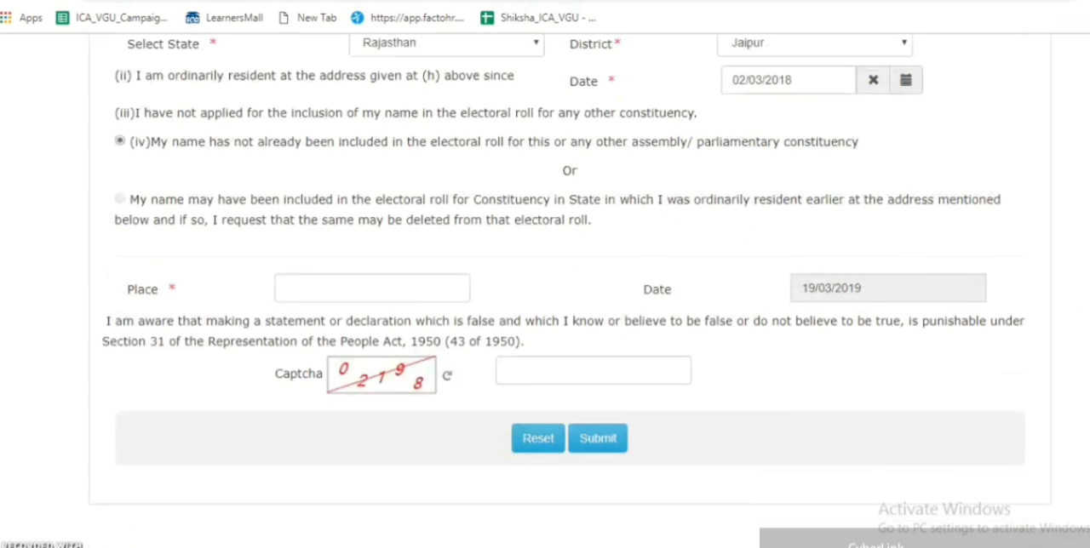
pyautogui.click(872, 449)
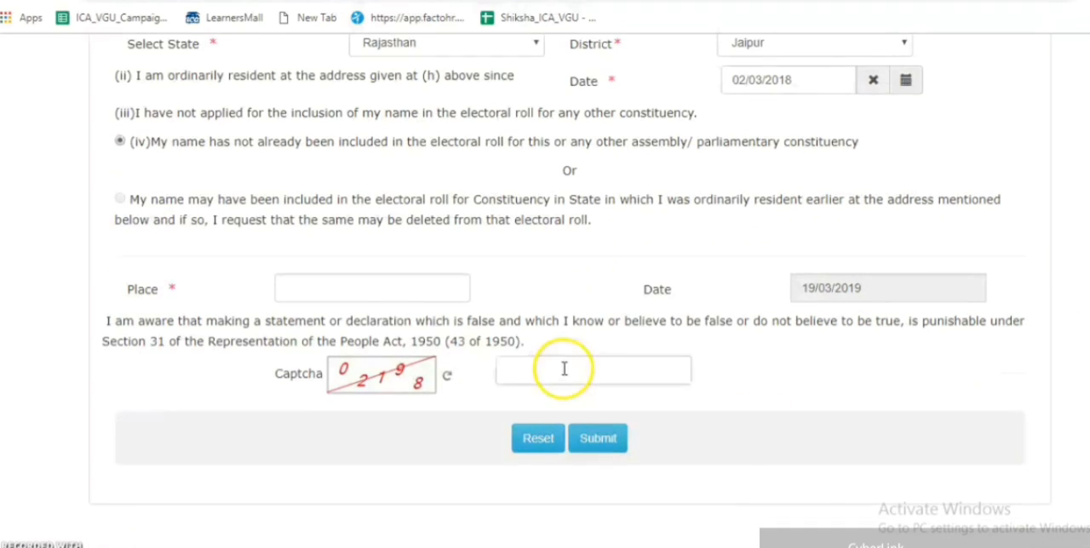
pyautogui.click(349, 287)
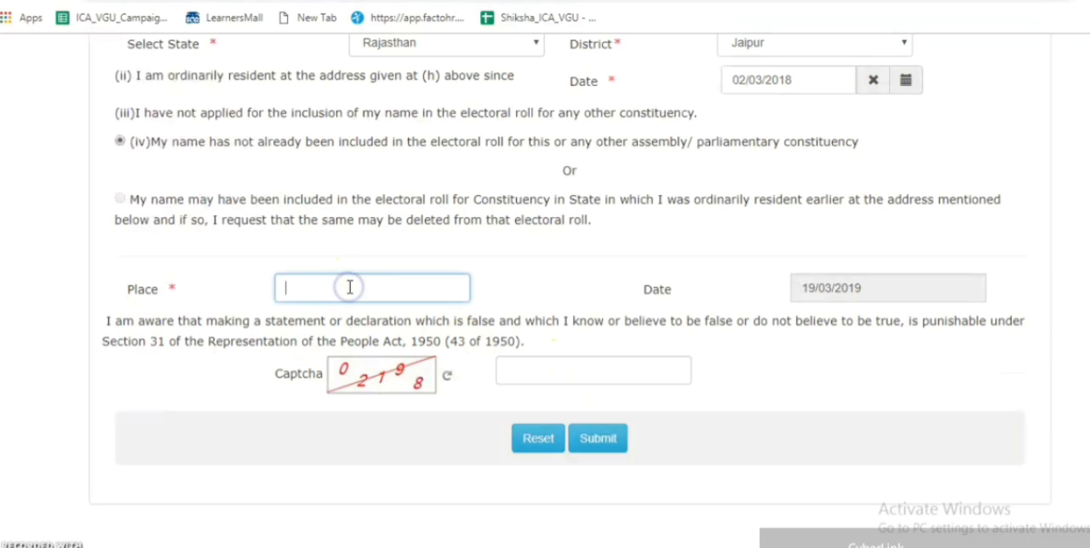
pyautogui.write('jaipur')
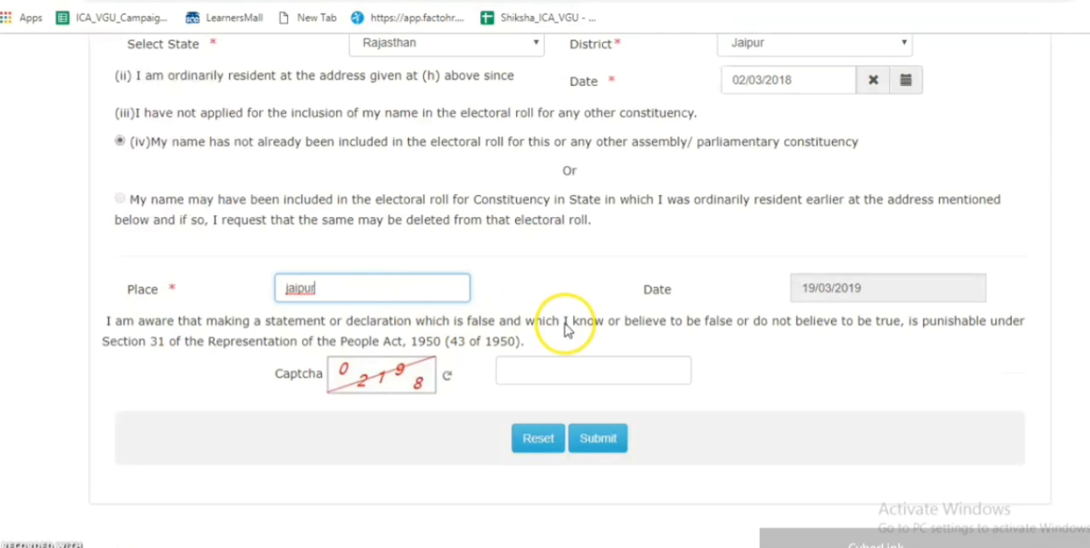
pyautogui.click(763, 352)
# - Enter the displayed verification code in the Captcha field
pyautogui.click(525, 368)
pyautogui.write('02198')
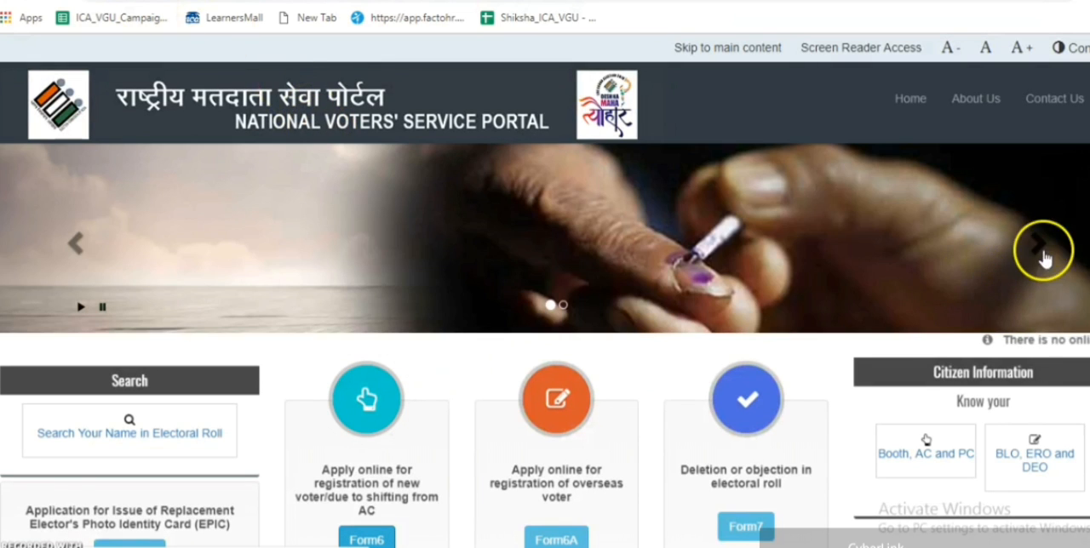
# - Open the Application Status tracking page from the portal's home page and activate the reference id field
pyautogui.scroll(-5, 545, 290)
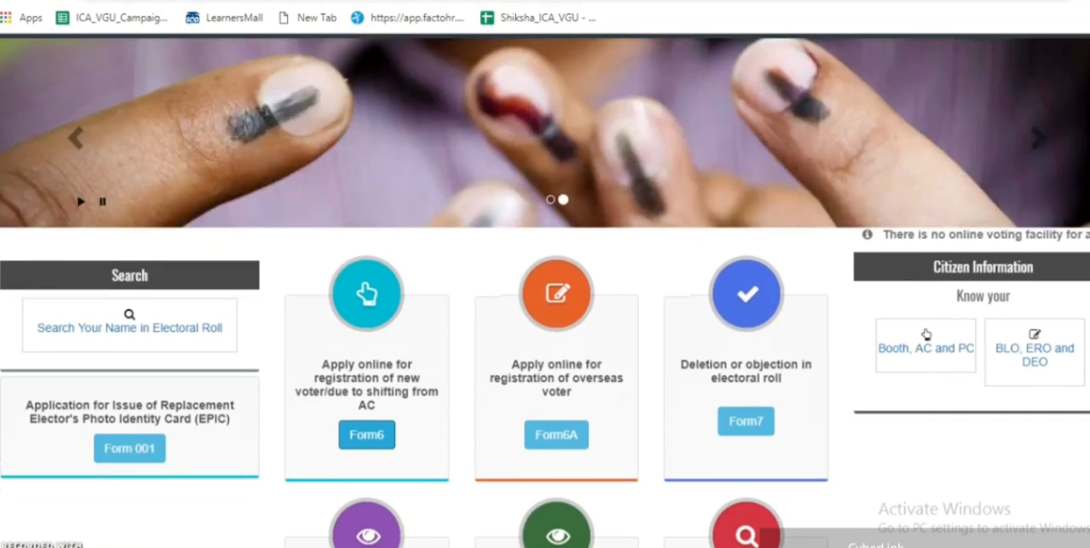
pyautogui.scroll(-1, 545, 290)
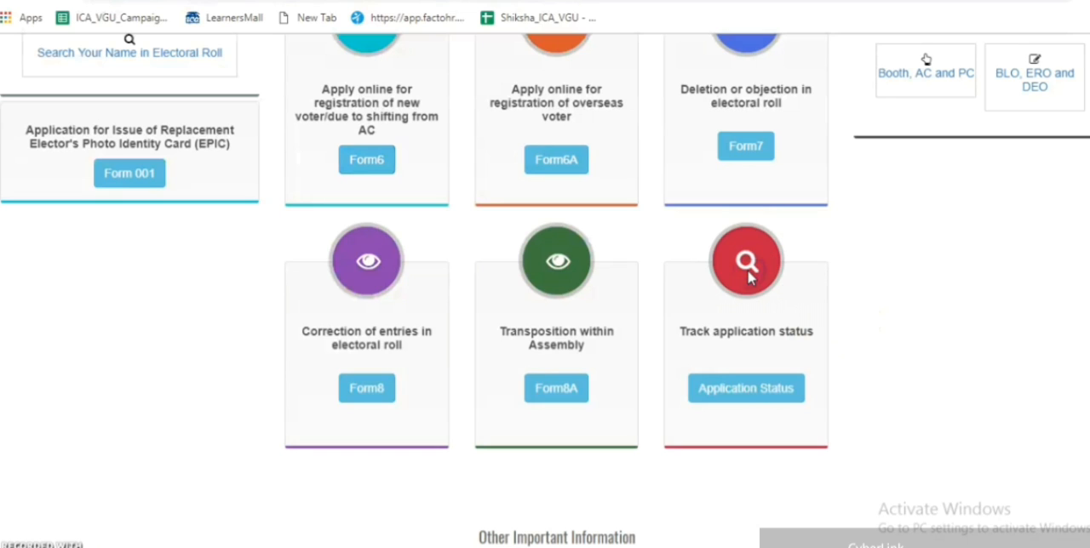
pyautogui.click(751, 389)
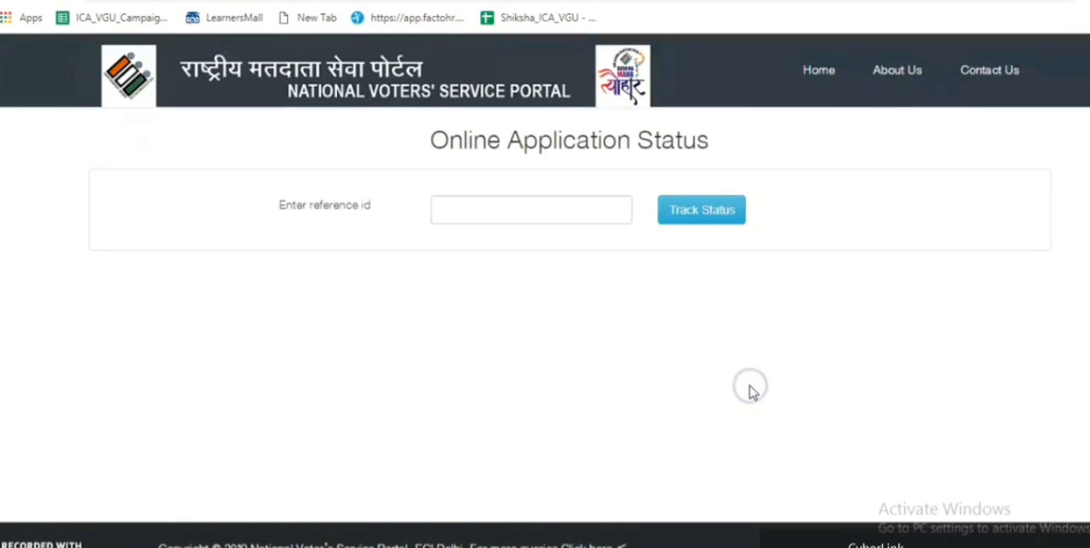
pyautogui.click(492, 212)
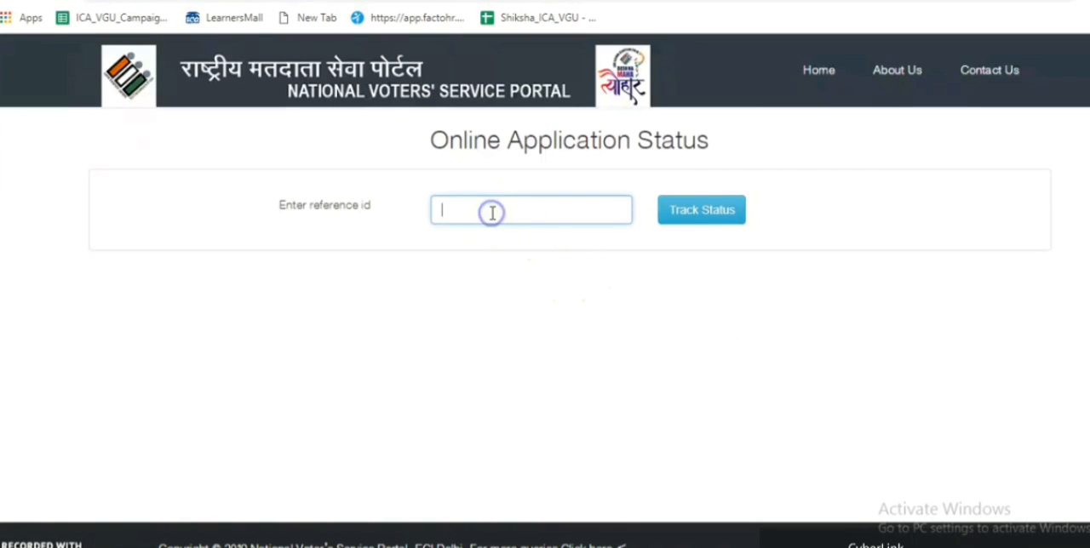